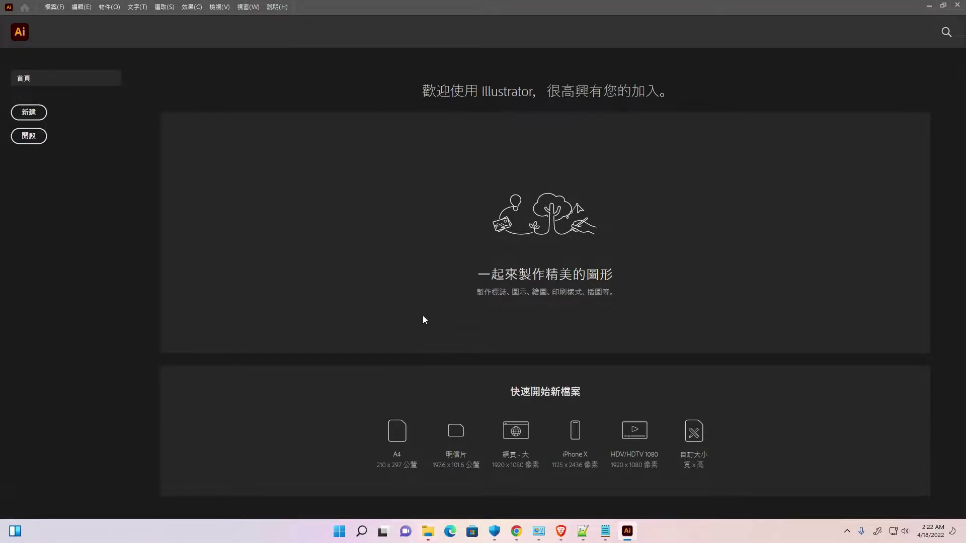
Close the Adobe Illustrator 2021 welcome window to return to the desktop.
{"action": "left_click", "coordinate": [963, 8]}
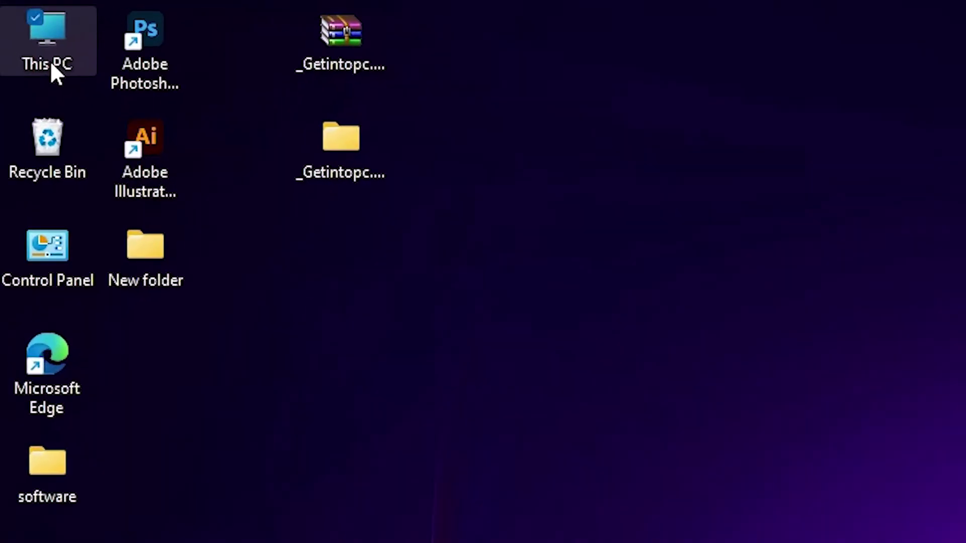
Browse from This PC through C:\Program Files\Adobe into the Adobe Illustrator 2021 folder.
{"action": "double_click", "coordinate": [21, 24]}
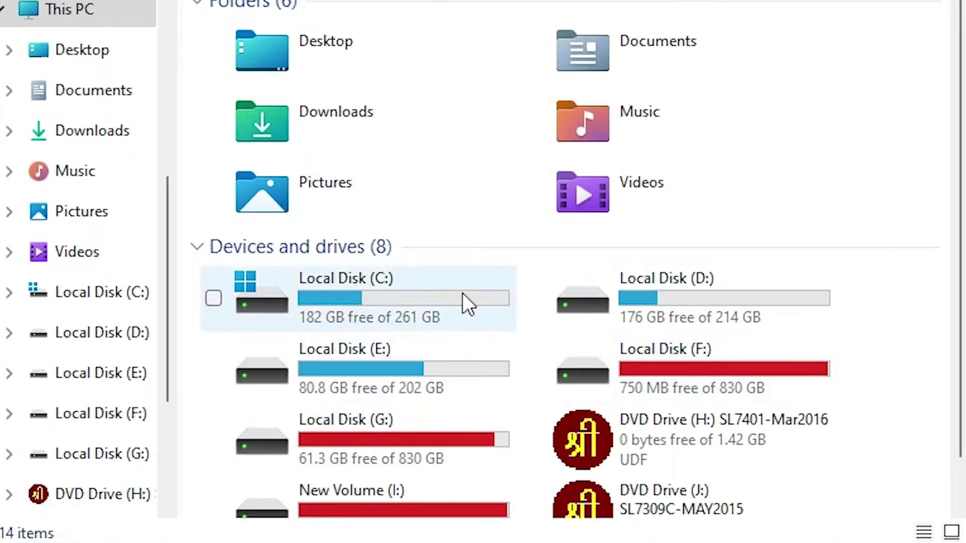
{"action": "double_click", "coordinate": [517, 369]}
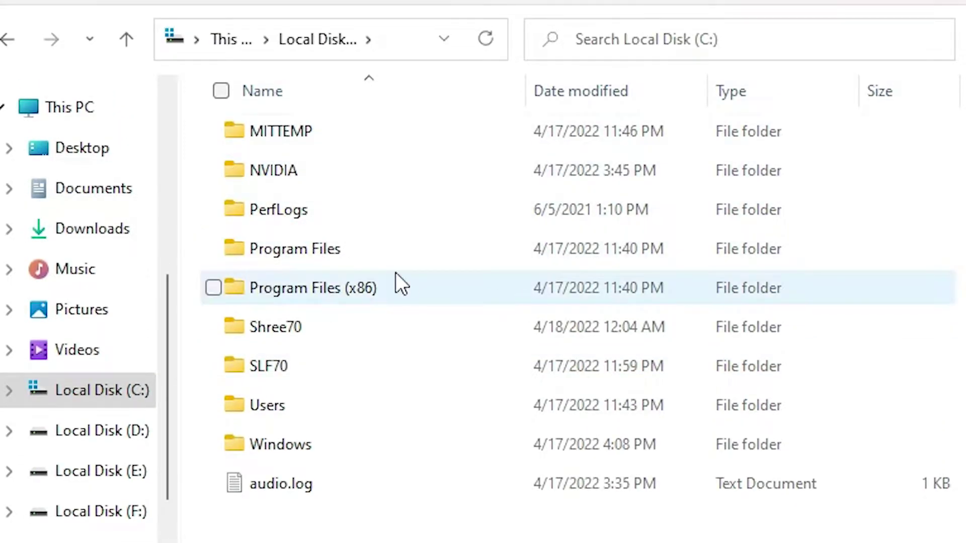
{"action": "left_click", "coordinate": [350, 255]}
{"action": "double_click", "coordinate": [350, 255]}
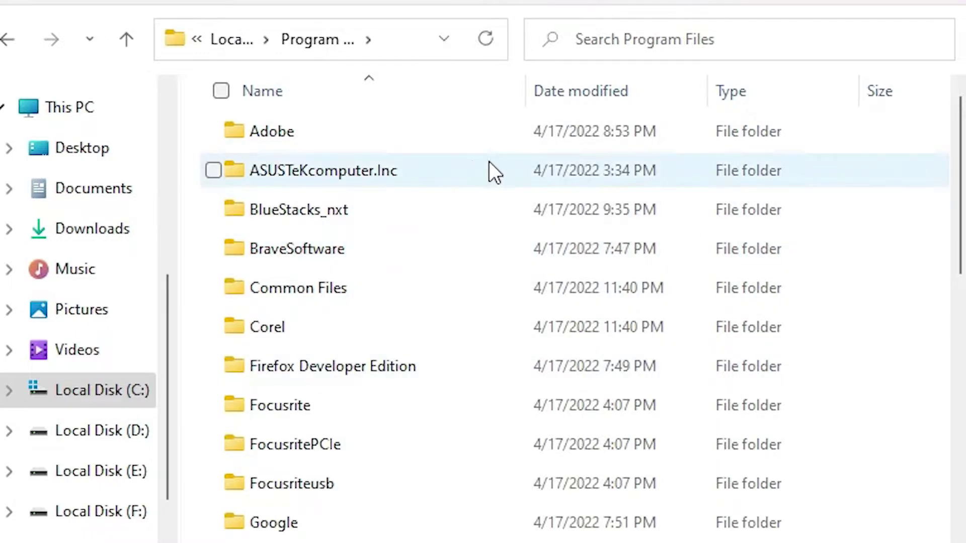
{"action": "double_click", "coordinate": [341, 137]}
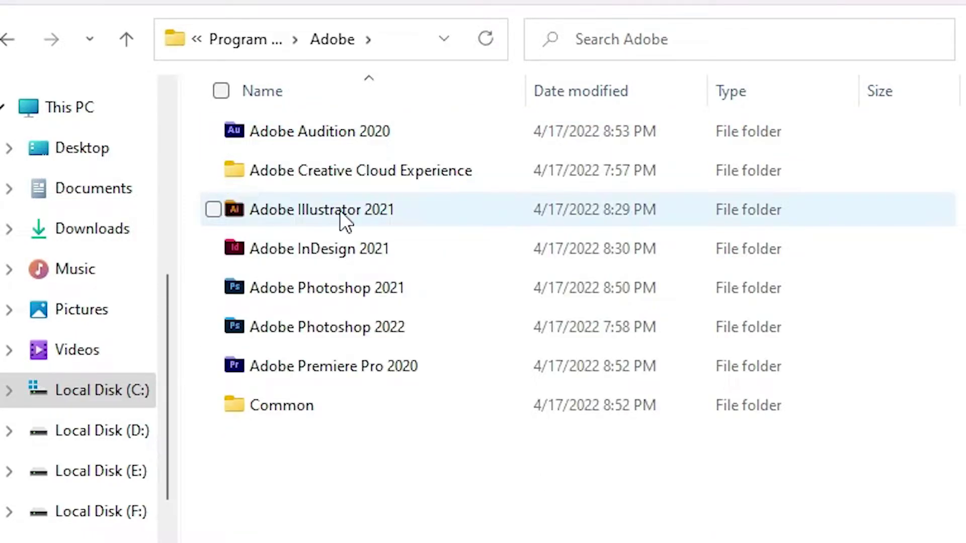
{"action": "left_click", "coordinate": [311, 213]}
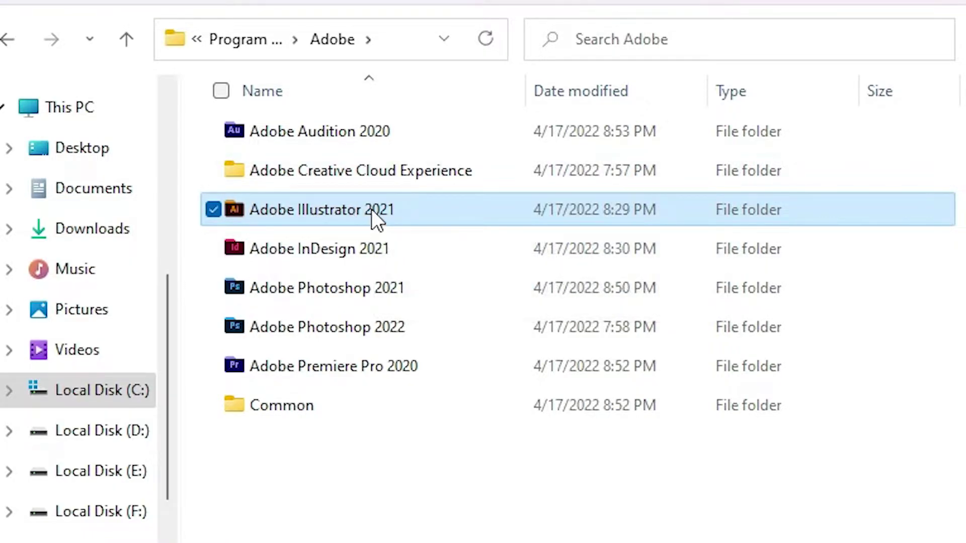
{"action": "mouse_move", "coordinate": [371, 209]}
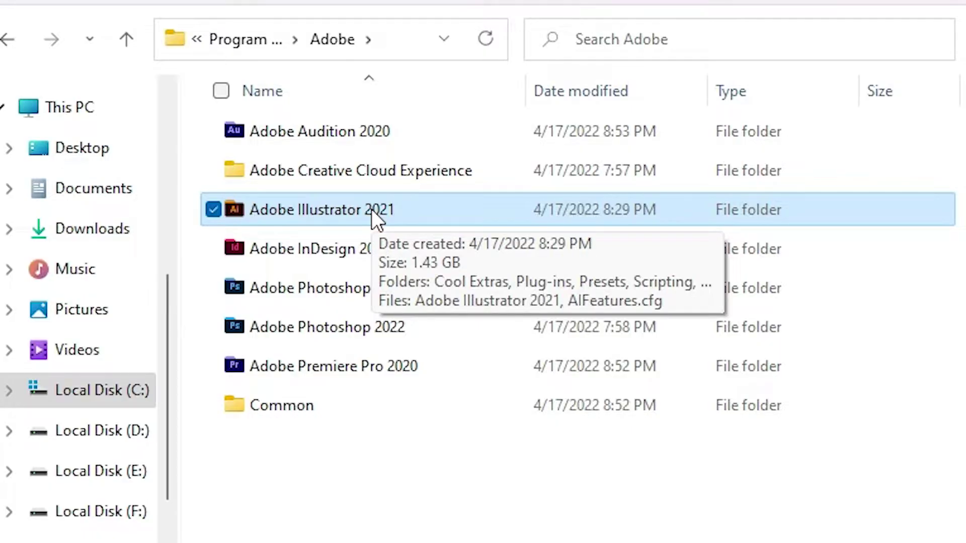
{"action": "double_click", "coordinate": [372, 209]}
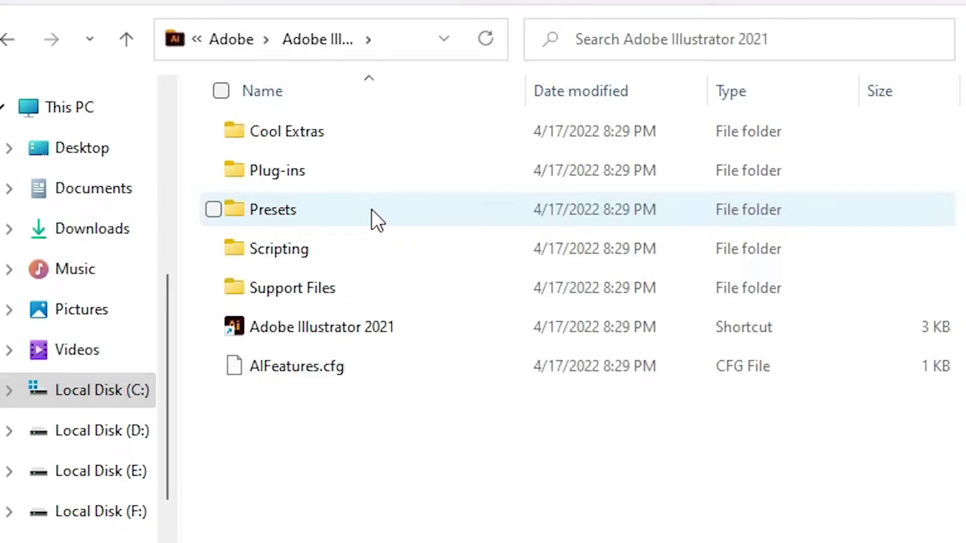
Go down through Support Files\Contents\Windows to the AMT folder.
{"action": "mouse_move", "coordinate": [372, 209]}
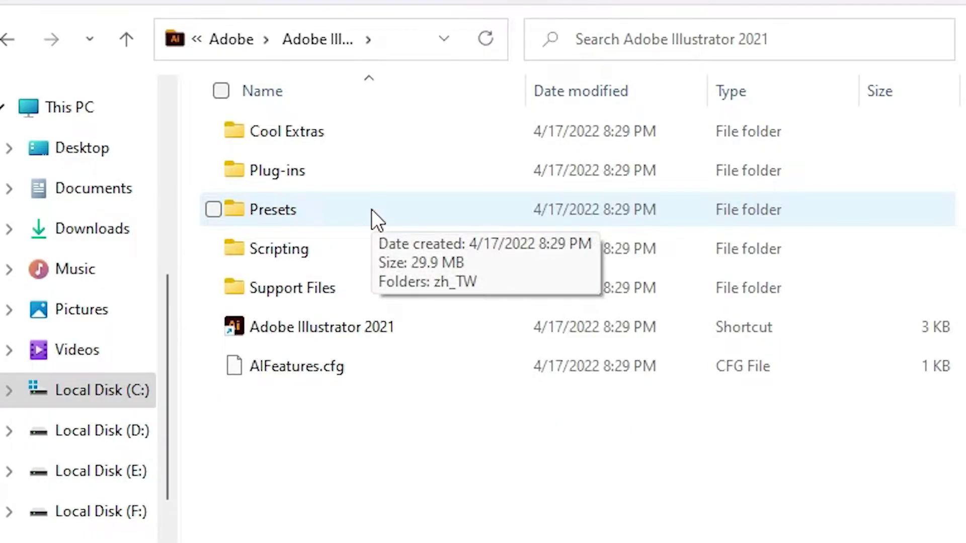
{"action": "mouse_move", "coordinate": [326, 294]}
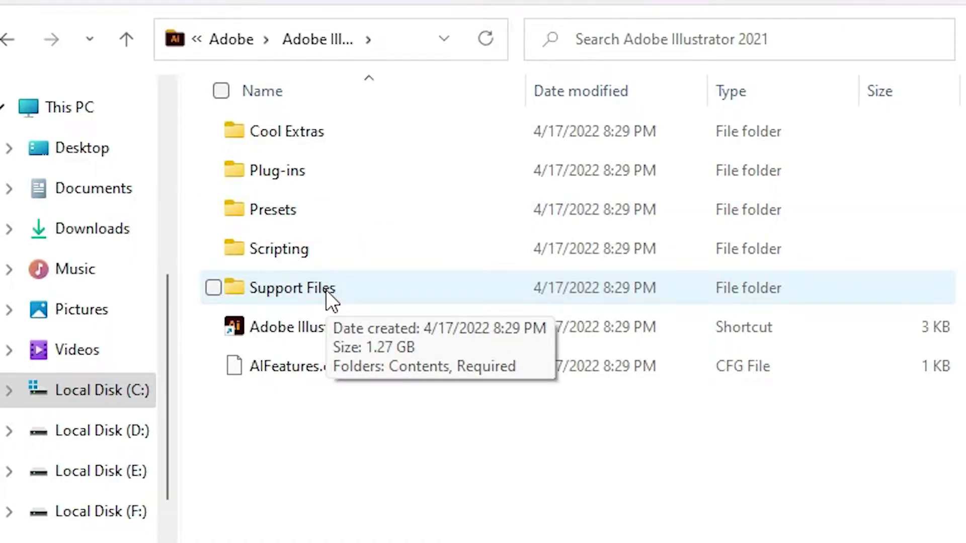
{"action": "double_click", "coordinate": [326, 290]}
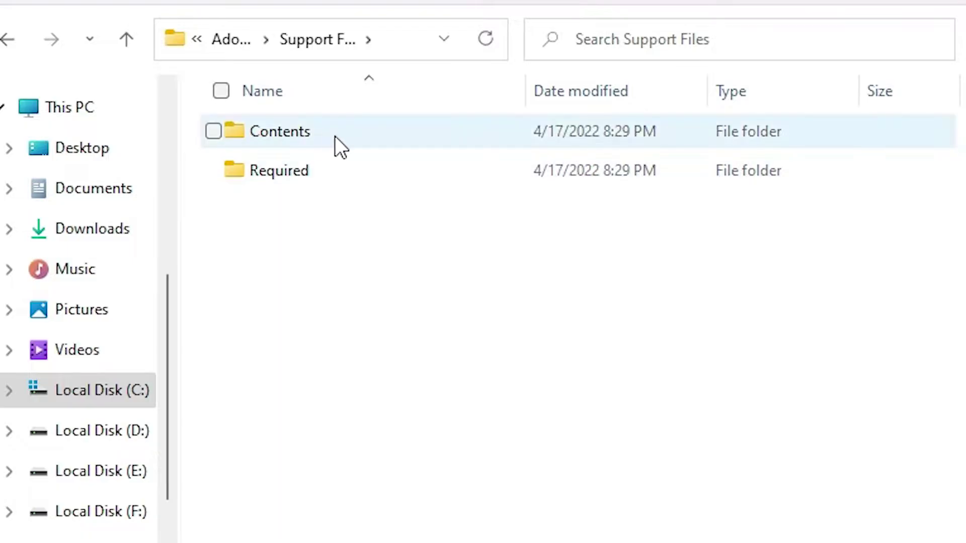
{"action": "double_click", "coordinate": [333, 135]}
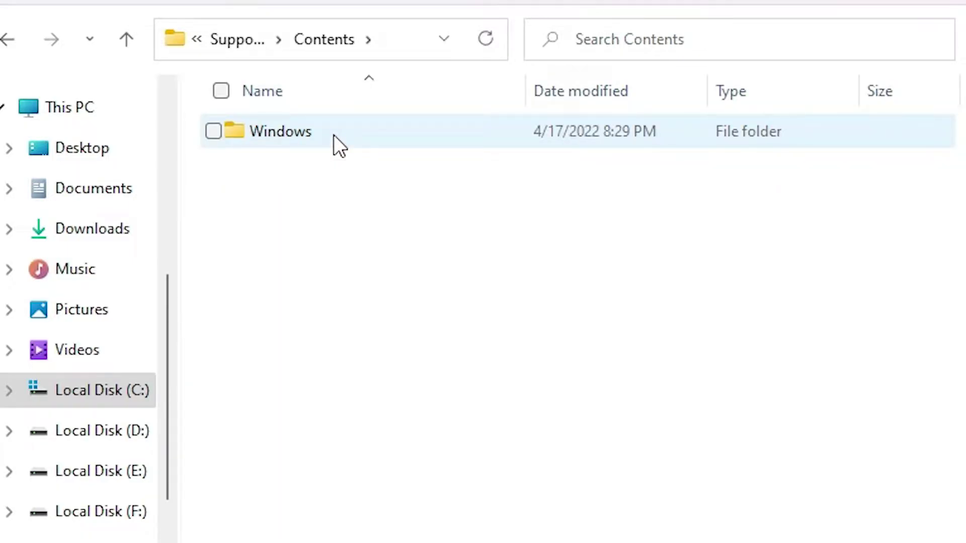
{"action": "double_click", "coordinate": [334, 135]}
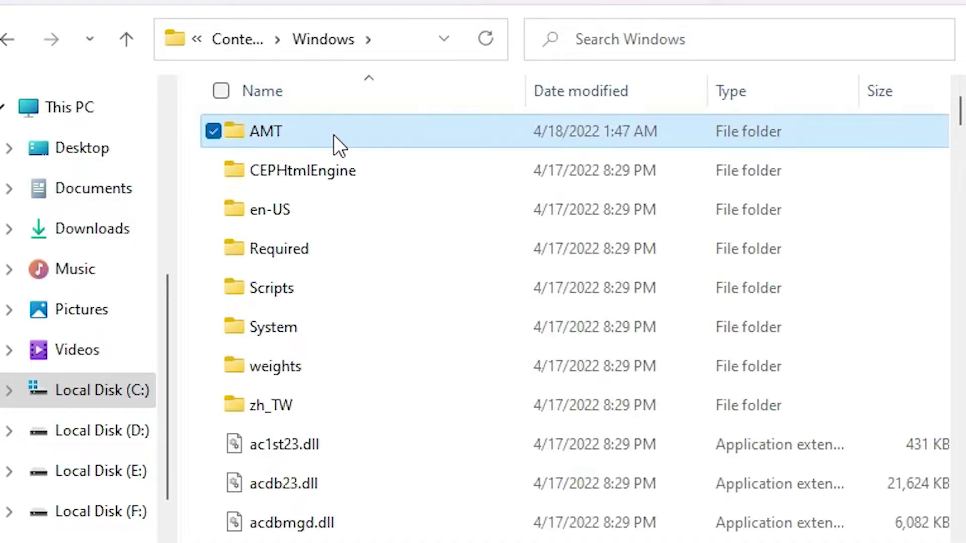
{"action": "double_click", "coordinate": [385, 129]}
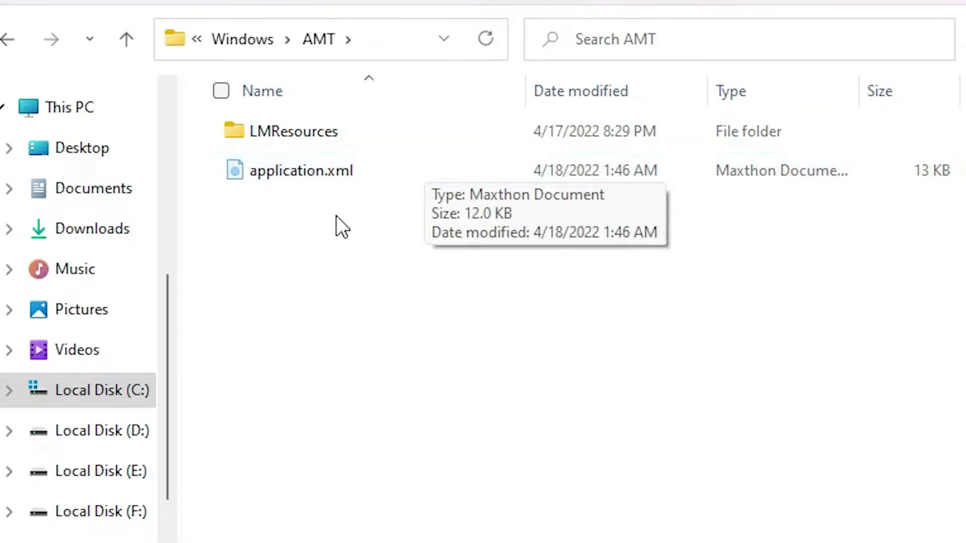
Open application.xml from the AMT folder with Notepad.
{"action": "left_click", "coordinate": [306, 170]}
{"action": "right_click", "coordinate": [303, 169]}
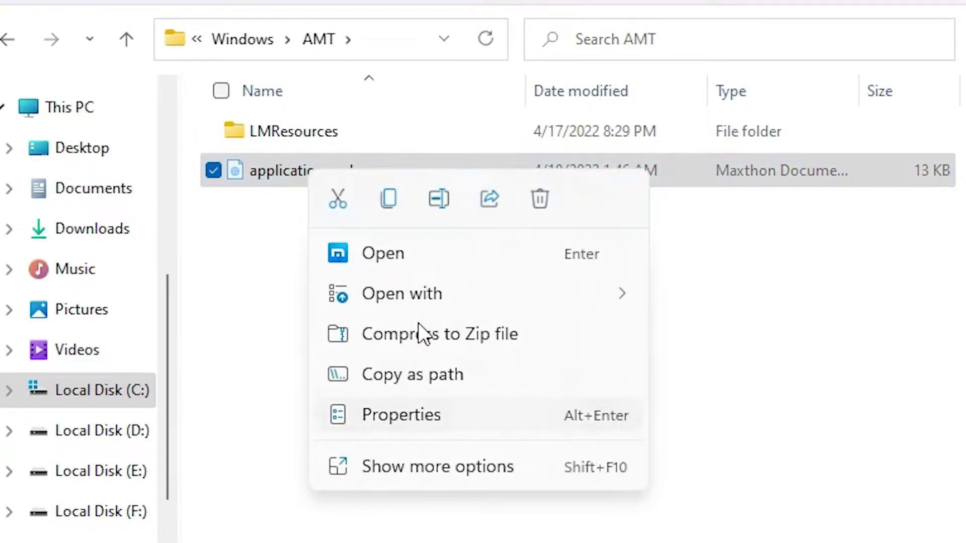
{"action": "mouse_move", "coordinate": [404, 292]}
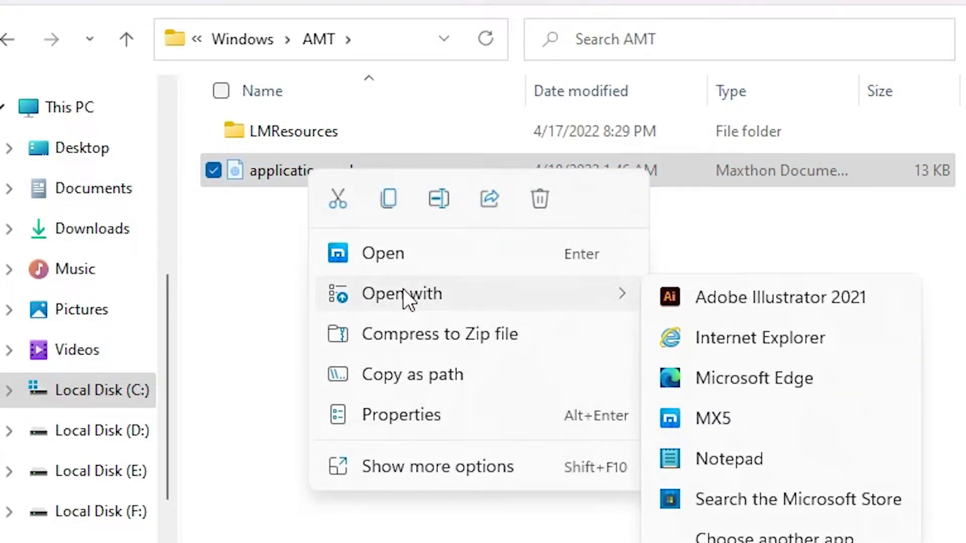
{"action": "left_click", "coordinate": [745, 460]}
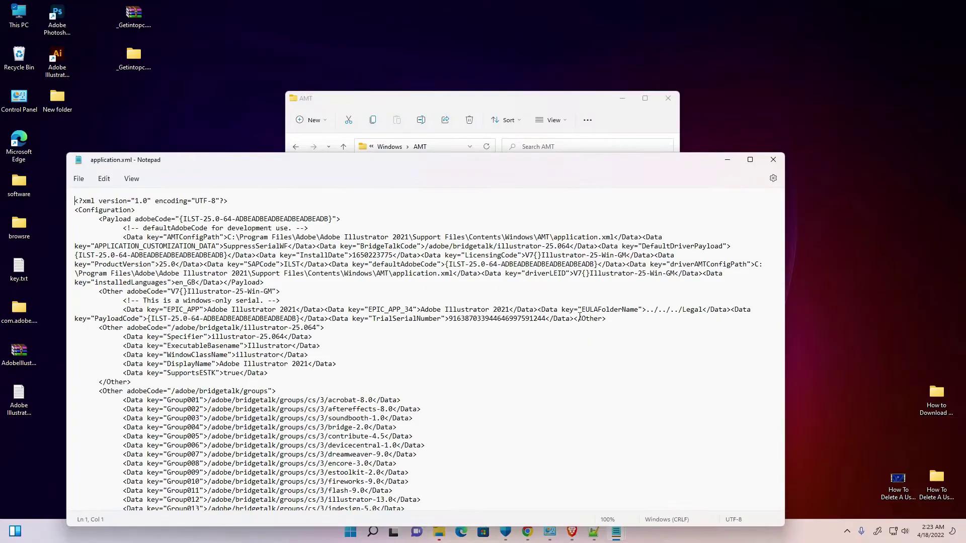
Locate the installedLanguages entry in application.xml using Find.
{"action": "left_click_drag", "start_coordinate": [432, 166], "coordinate": [493, 95]}
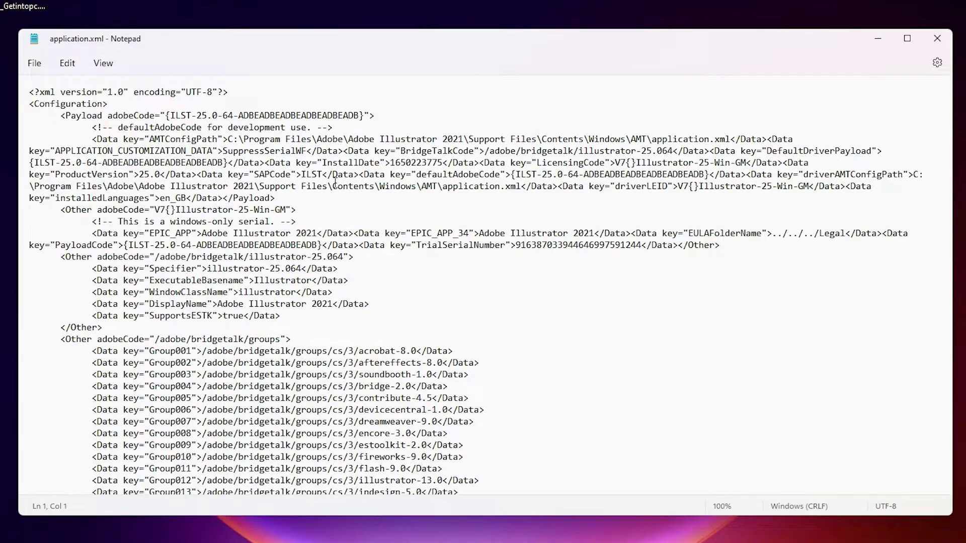
{"action": "double_click", "coordinate": [94, 198]}
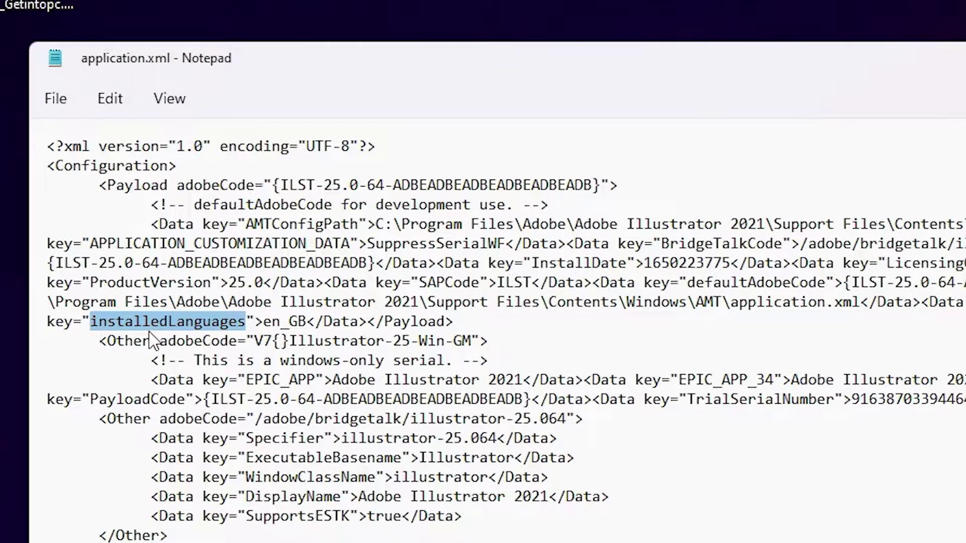
{"action": "key", "text": "ctrl+f"}
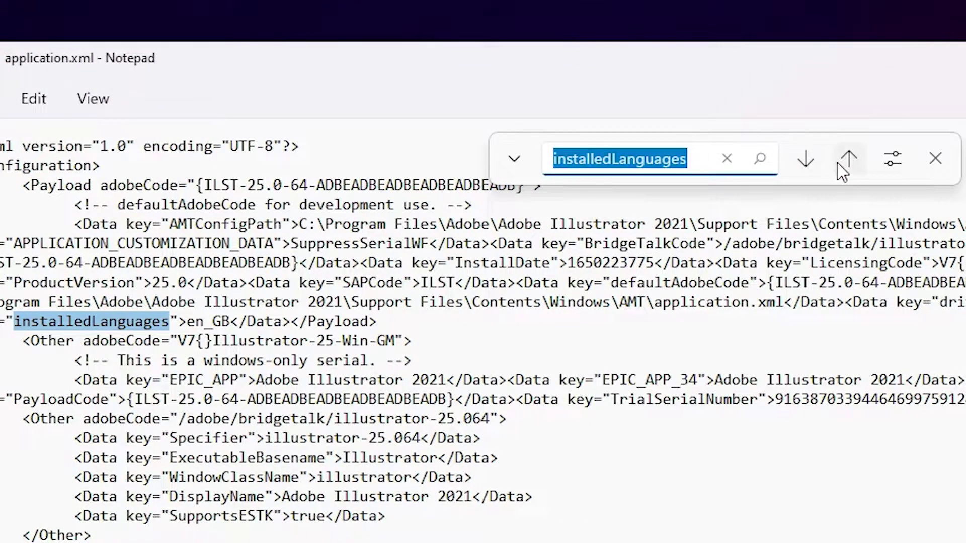
{"action": "left_click", "coordinate": [925, 159]}
Replace GB with US so the installedLanguages value reads en_US.
{"action": "left_click_drag", "start_coordinate": [176, 322], "coordinate": [201, 323]}
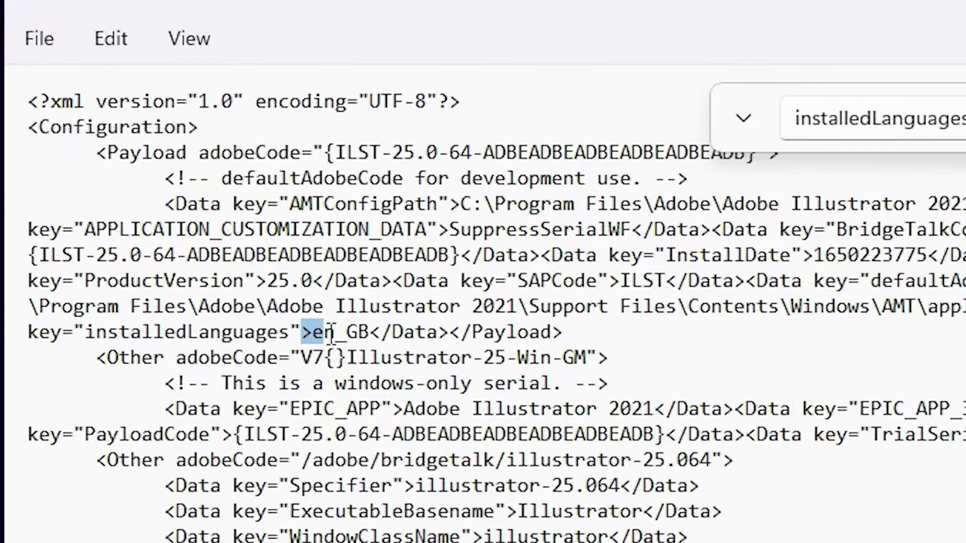
{"action": "left_click_drag", "start_coordinate": [333, 335], "coordinate": [337, 333]}
{"action": "left_click", "coordinate": [348, 334]}
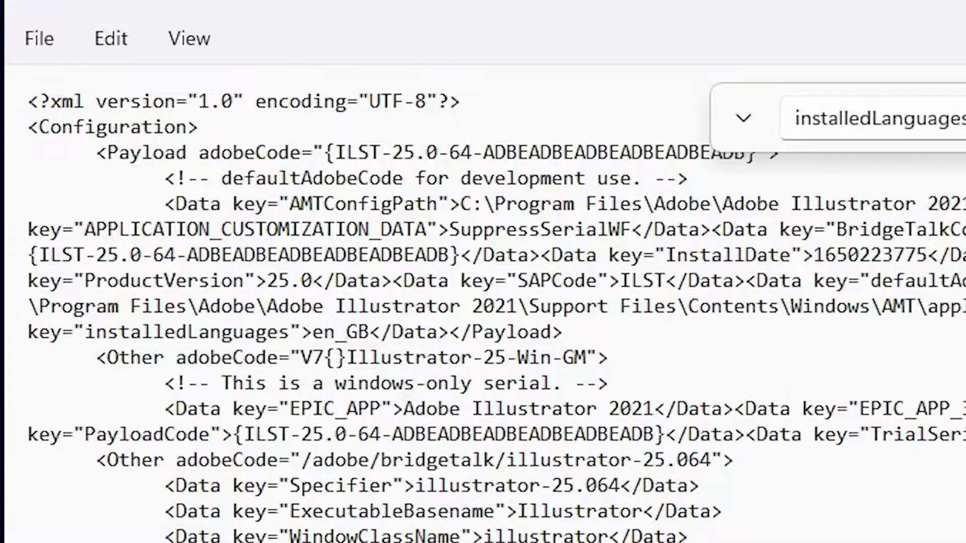
{"action": "key", "text": "Escape"}
{"action": "left_click_drag", "start_coordinate": [347, 334], "coordinate": [370, 324]}
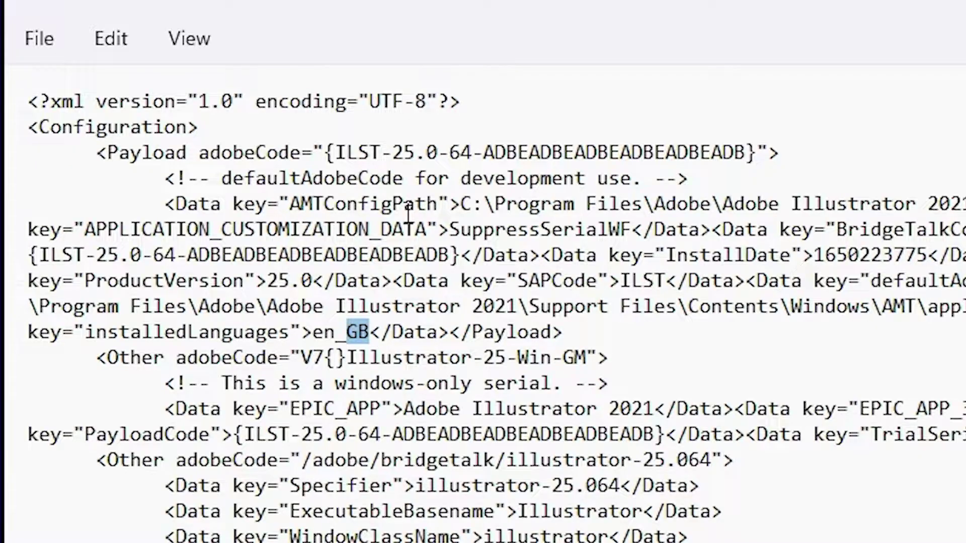
{"action": "type", "text": "US"}
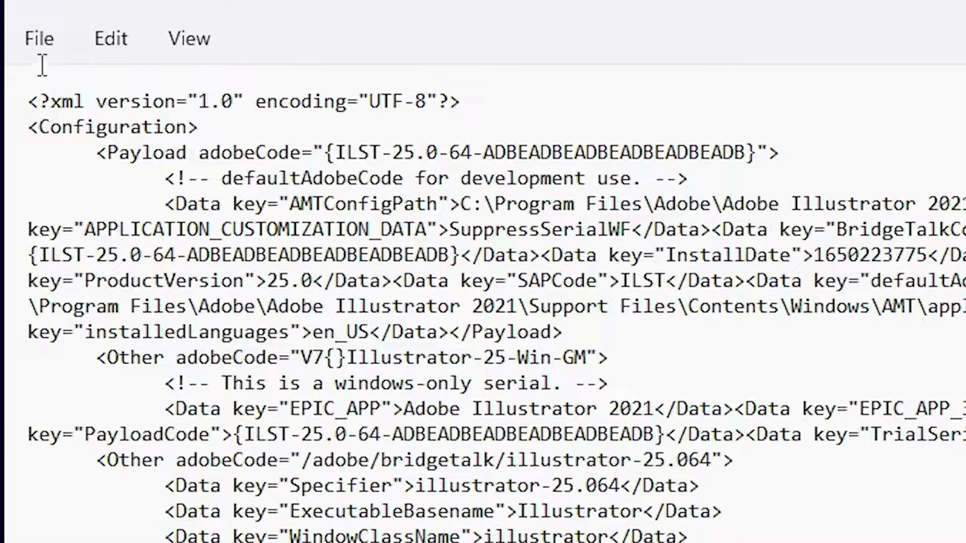
{"action": "left_click", "coordinate": [36, 49]}
Save as application.xml on the Desktop, then close Notepad.
{"action": "left_click", "coordinate": [110, 272]}
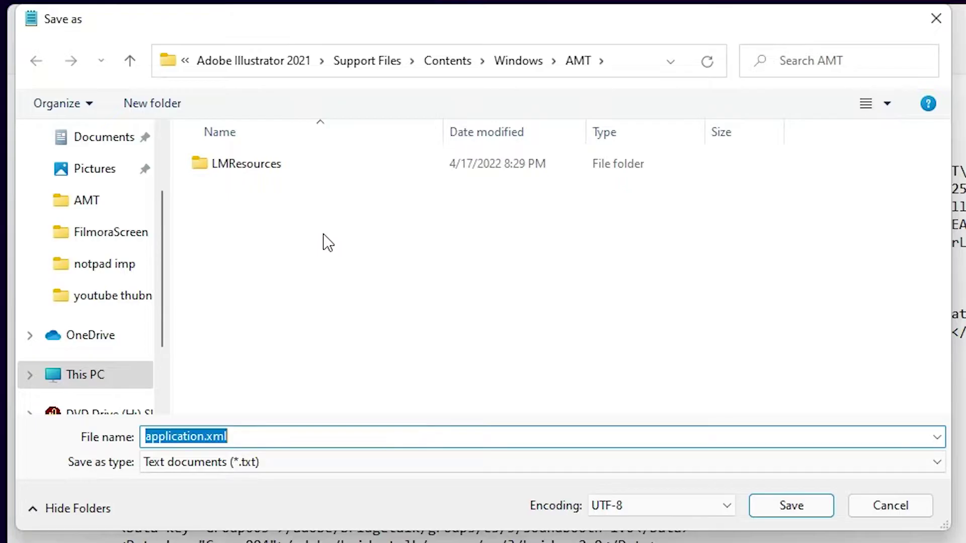
{"action": "scroll", "coordinate": [130, 298], "scroll_direction": "up", "scroll_amount": 3}
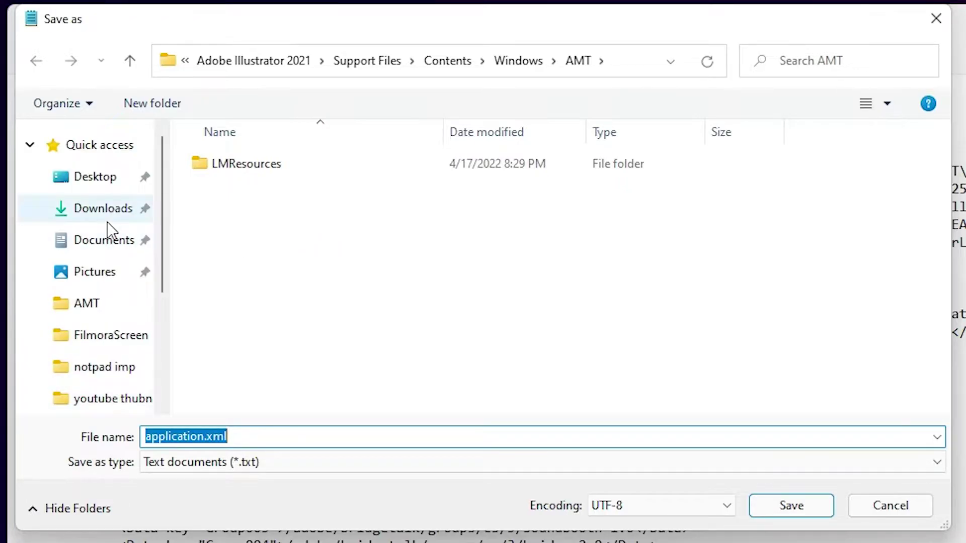
{"action": "left_click", "coordinate": [91, 190]}
{"action": "left_click", "coordinate": [792, 506]}
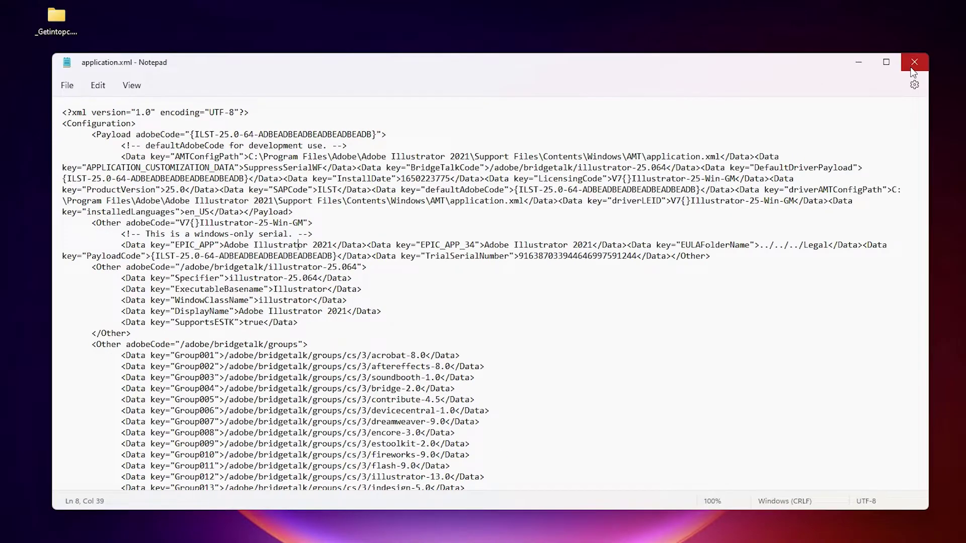
{"action": "left_click", "coordinate": [805, 71]}
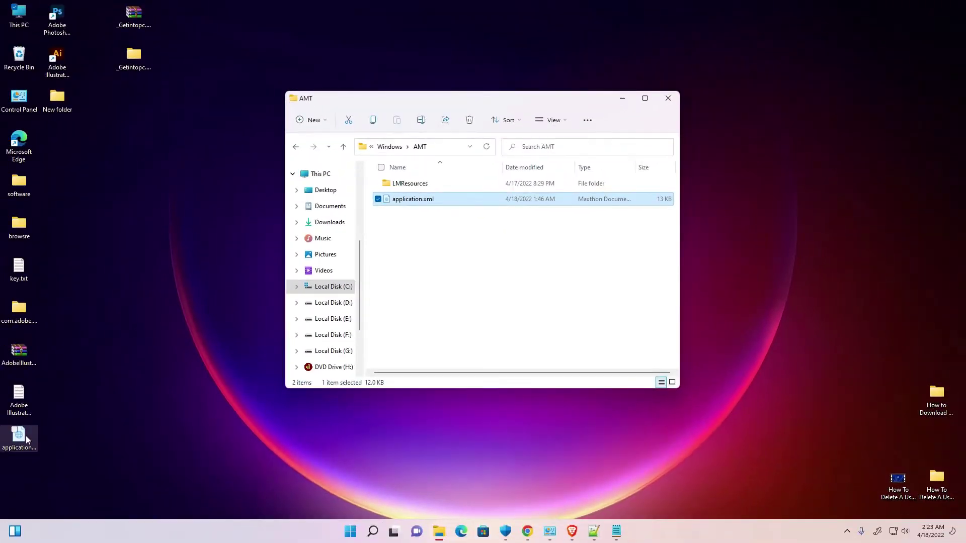
Move the desktop application.xml into AMT, replacing the original and granting admin permission.
{"action": "left_click", "coordinate": [0, 483]}
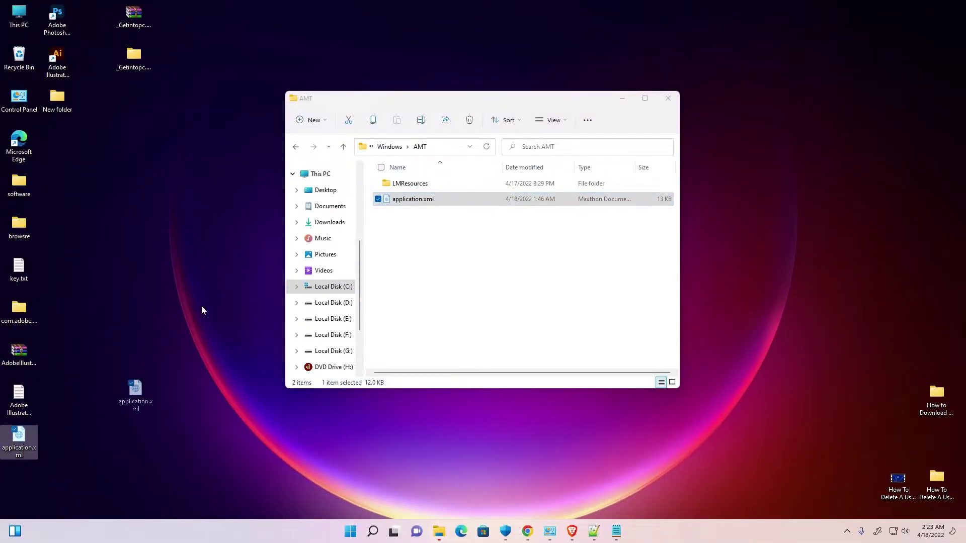
{"action": "left_click_drag", "start_coordinate": [224, 196], "coordinate": [224, 196]}
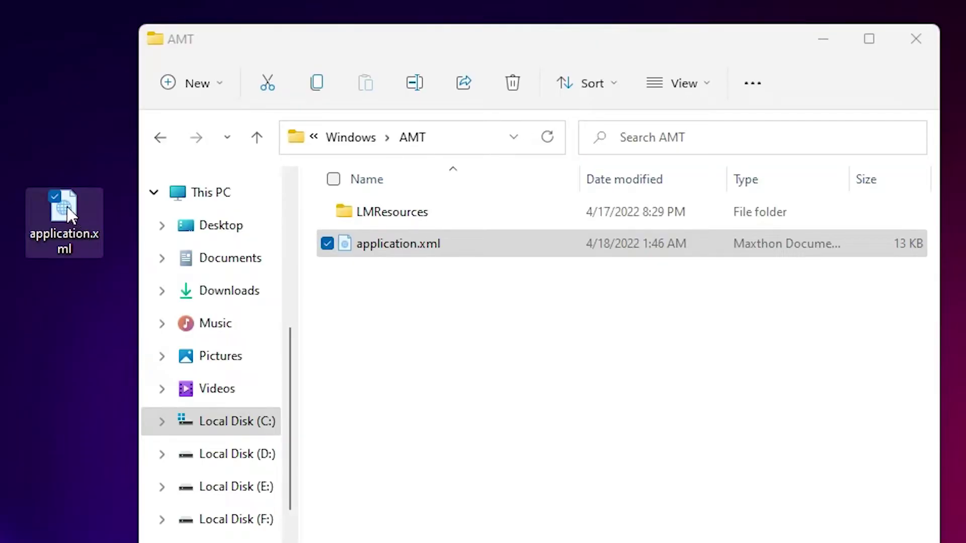
{"action": "left_click", "coordinate": [384, 294]}
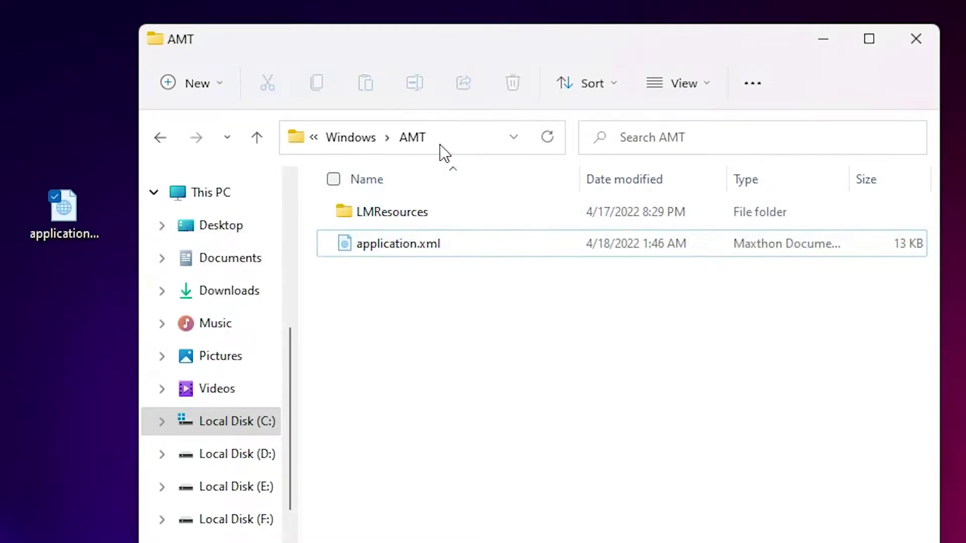
{"action": "left_click_drag", "start_coordinate": [63, 211], "coordinate": [435, 352]}
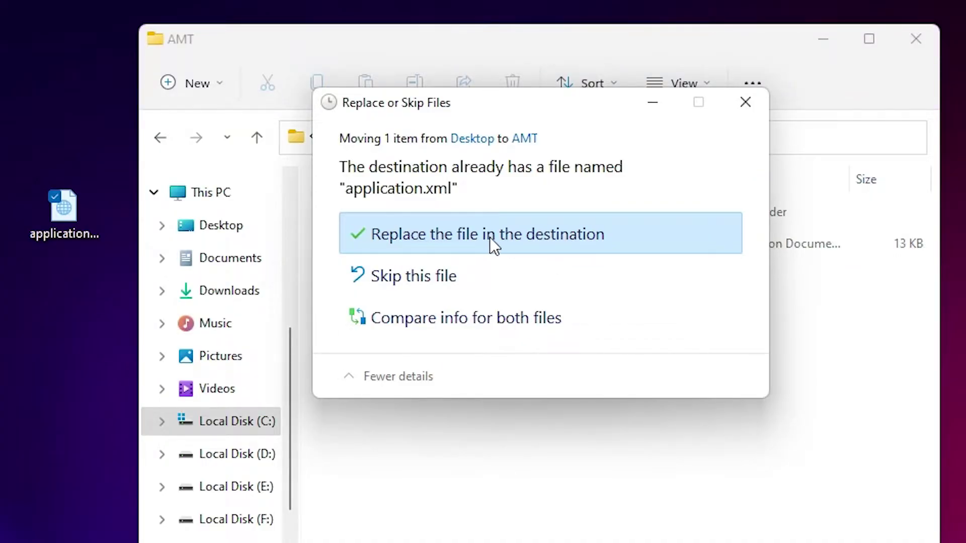
{"action": "left_click", "coordinate": [575, 237]}
{"action": "left_click", "coordinate": [444, 234]}
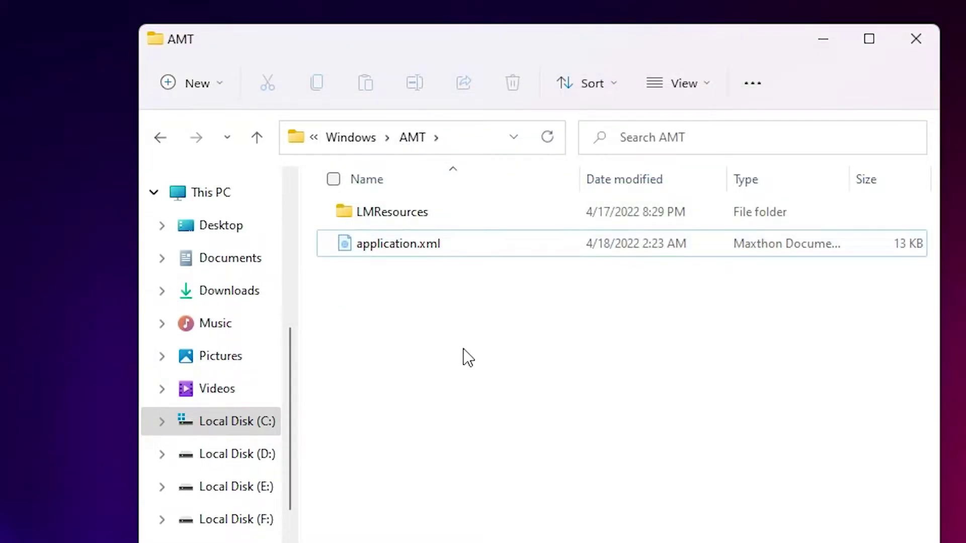
Navigate Local Disk (C:) > Program Files > Adobe into Adobe Illustrator 2021.
{"action": "left_click", "coordinate": [237, 422]}
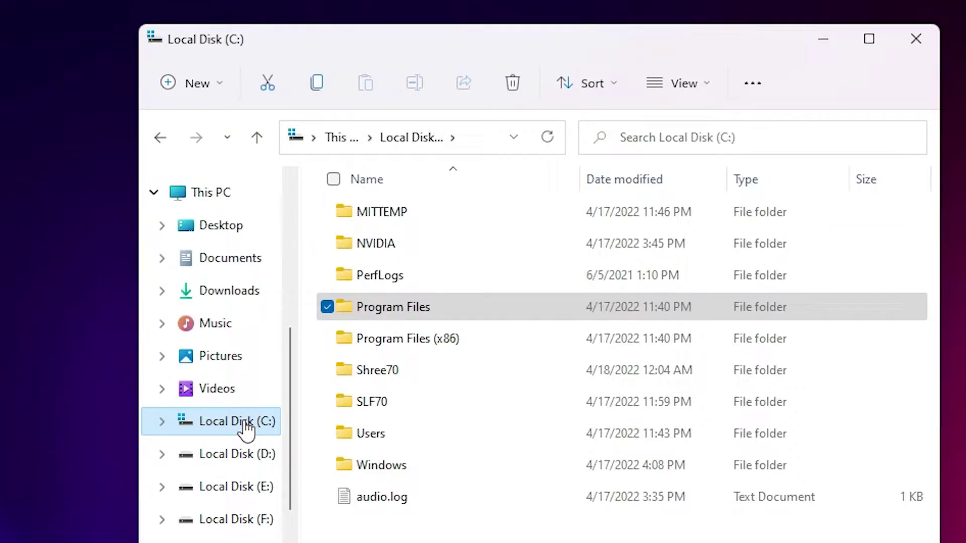
{"action": "double_click", "coordinate": [423, 310]}
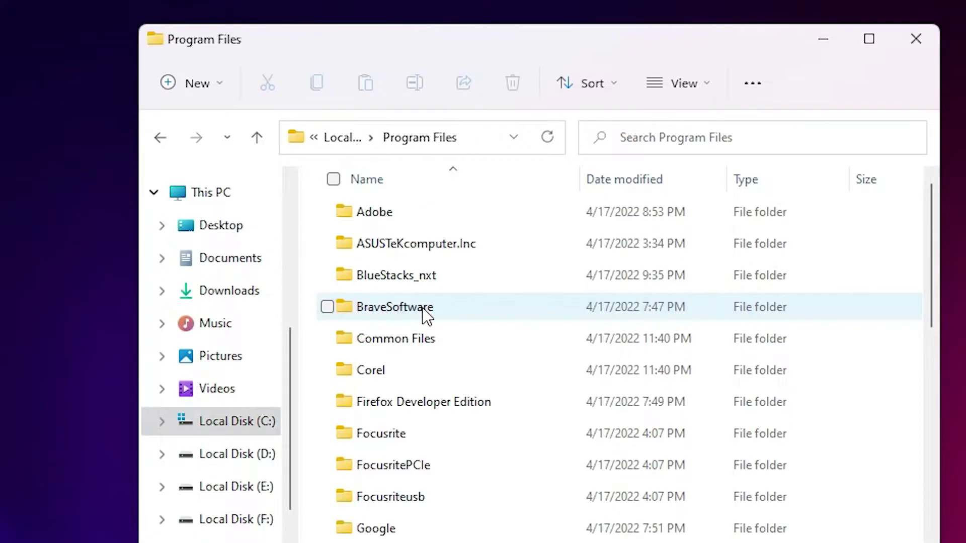
{"action": "double_click", "coordinate": [382, 211]}
{"action": "left_click", "coordinate": [475, 283]}
{"action": "double_click", "coordinate": [475, 283]}
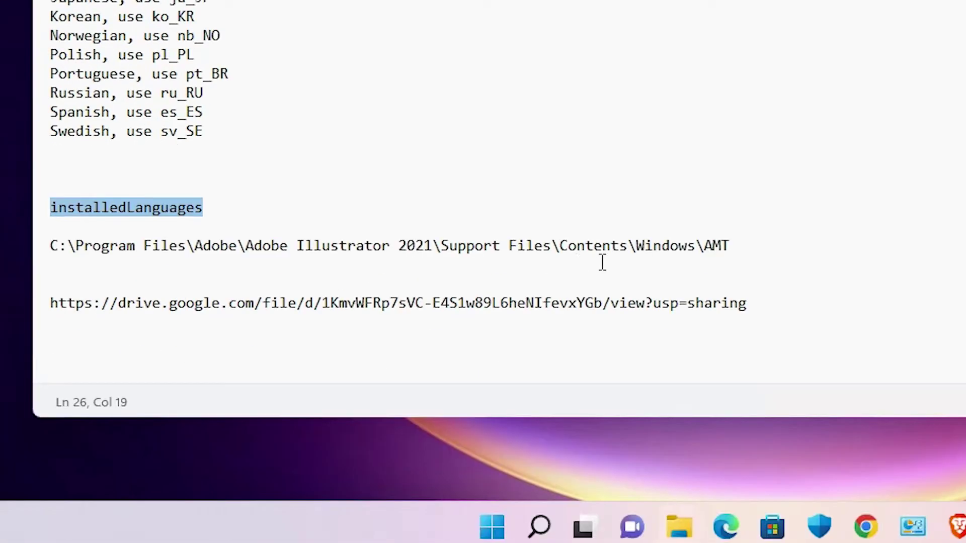
Select the Google Drive sharing link line in the Notepad notes.
{"action": "left_click_drag", "start_coordinate": [755, 305], "coordinate": [47, 304]}
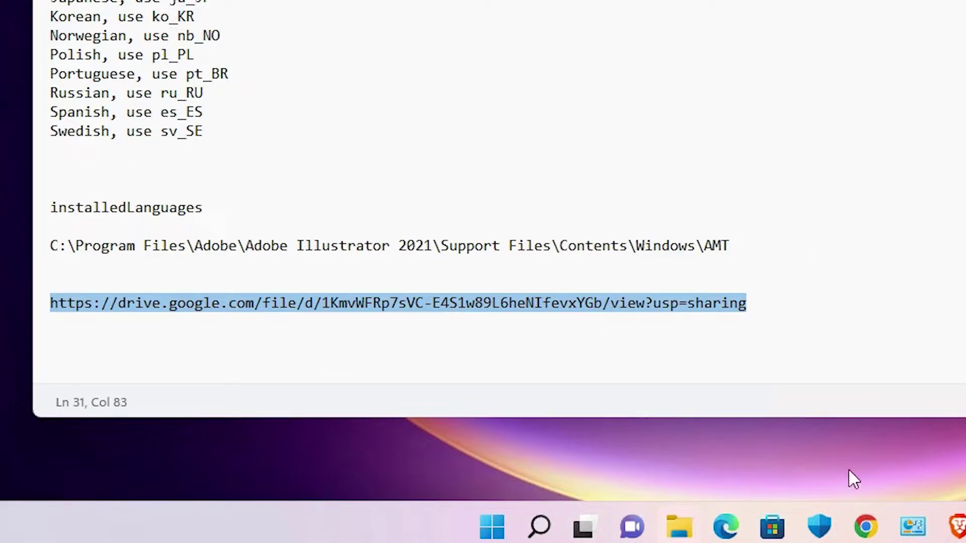
{"action": "mouse_move", "coordinate": [864, 529]}
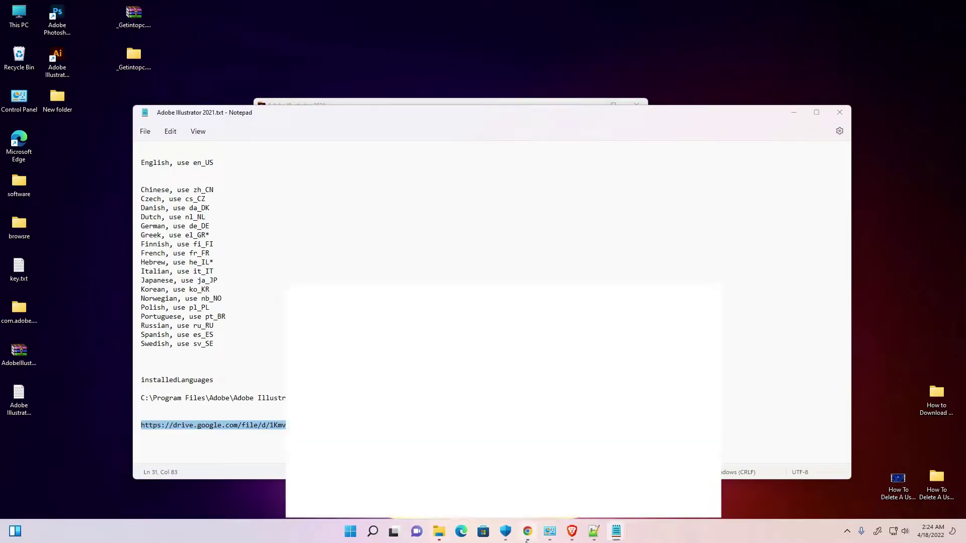
{"action": "left_click", "coordinate": [526, 541]}
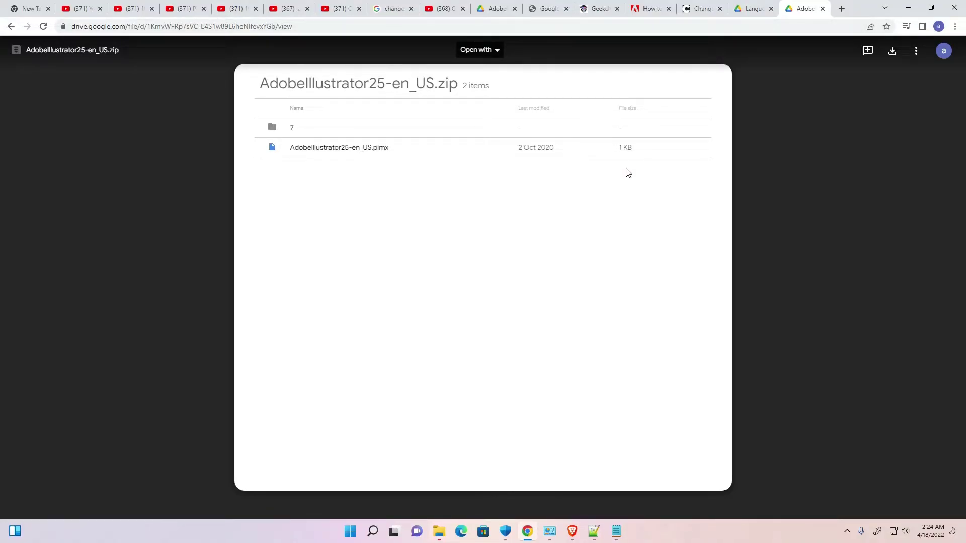
{"action": "left_click", "coordinate": [908, 8]}
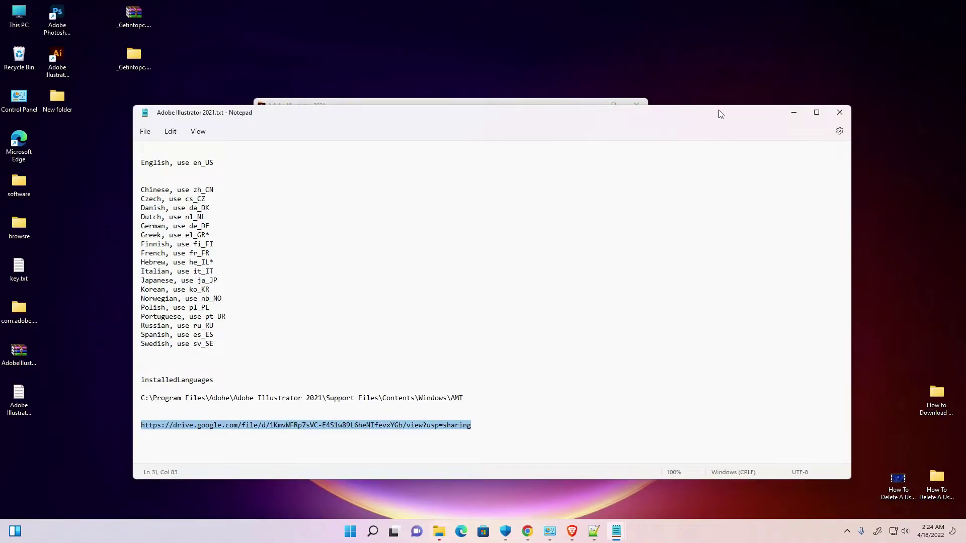
{"action": "left_click_drag", "start_coordinate": [718, 116], "coordinate": [736, 111]}
Extract AdobeIllustrator25-en_US.zip with WinRAR to its default folder.
{"action": "left_click", "coordinate": [812, 107]}
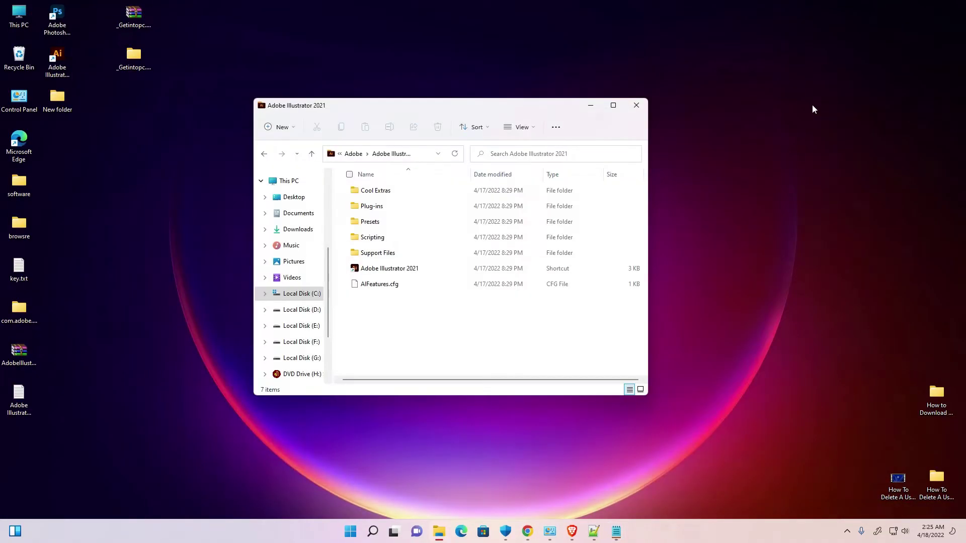
{"action": "left_click", "coordinate": [20, 399]}
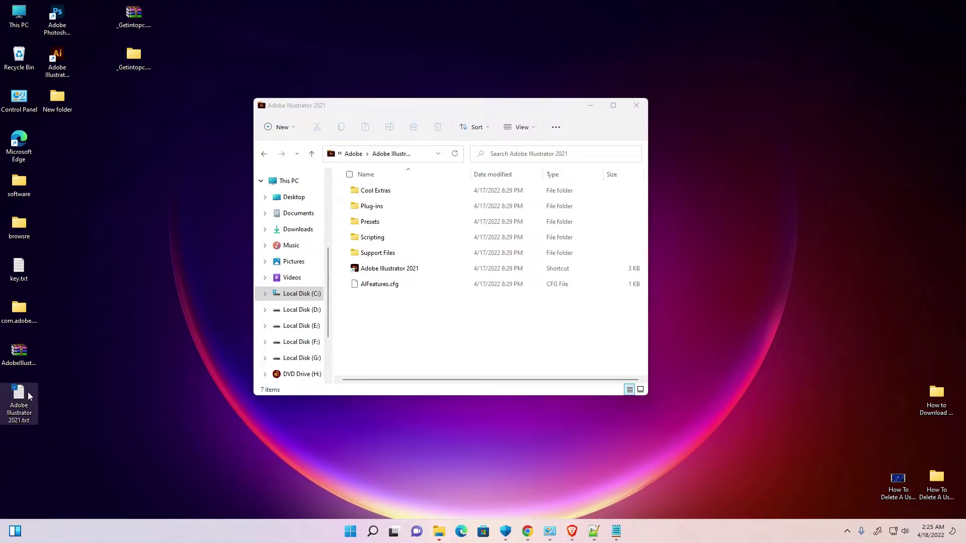
{"action": "left_click", "coordinate": [26, 366]}
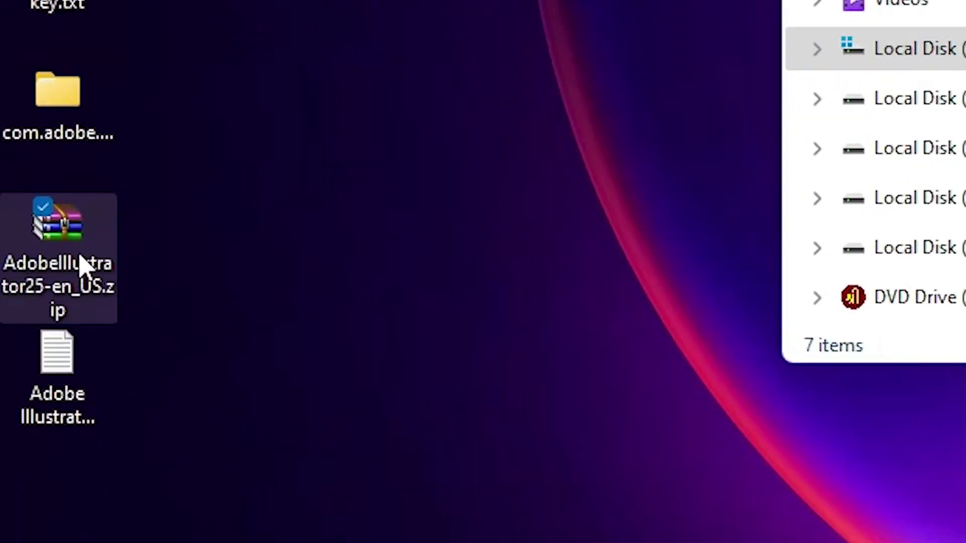
{"action": "right_click", "coordinate": [27, 362]}
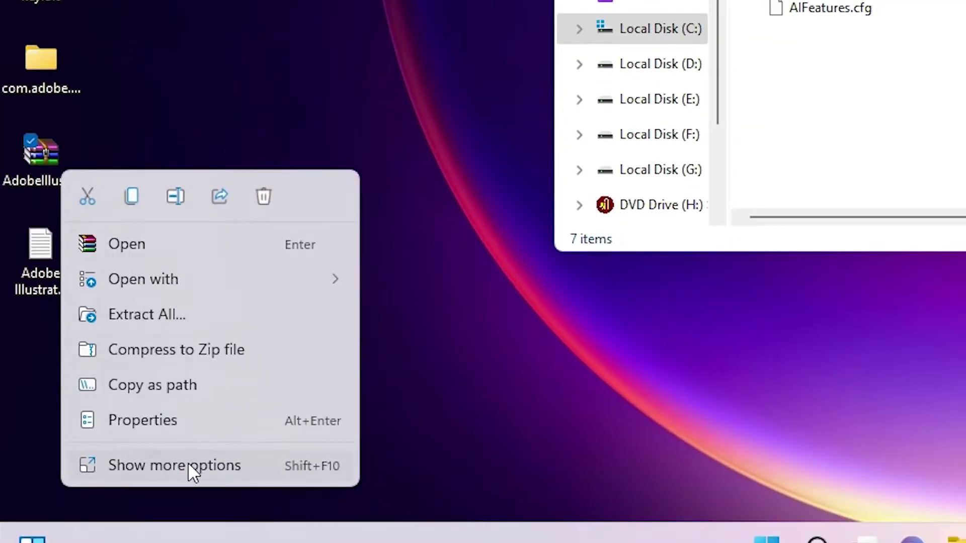
{"action": "left_click", "coordinate": [188, 463]}
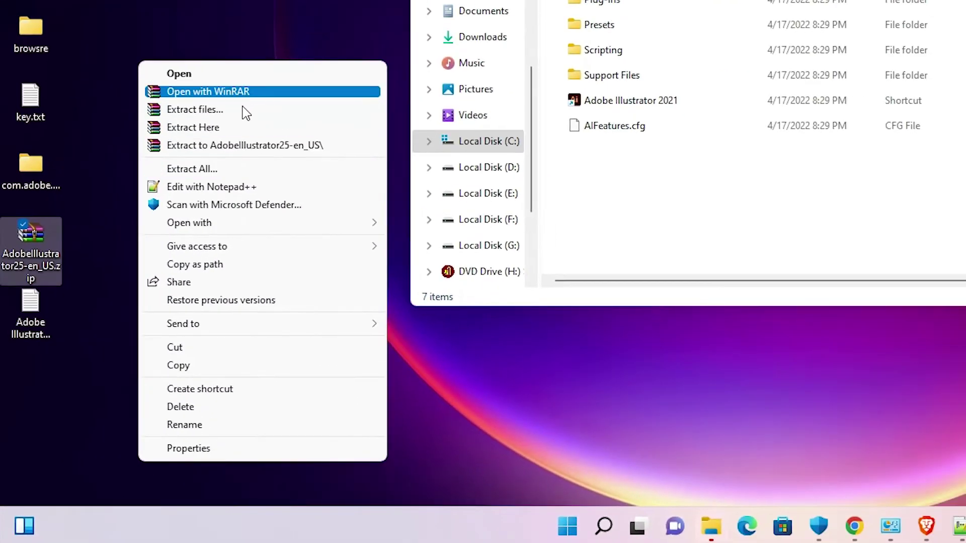
{"action": "left_click", "coordinate": [279, 61]}
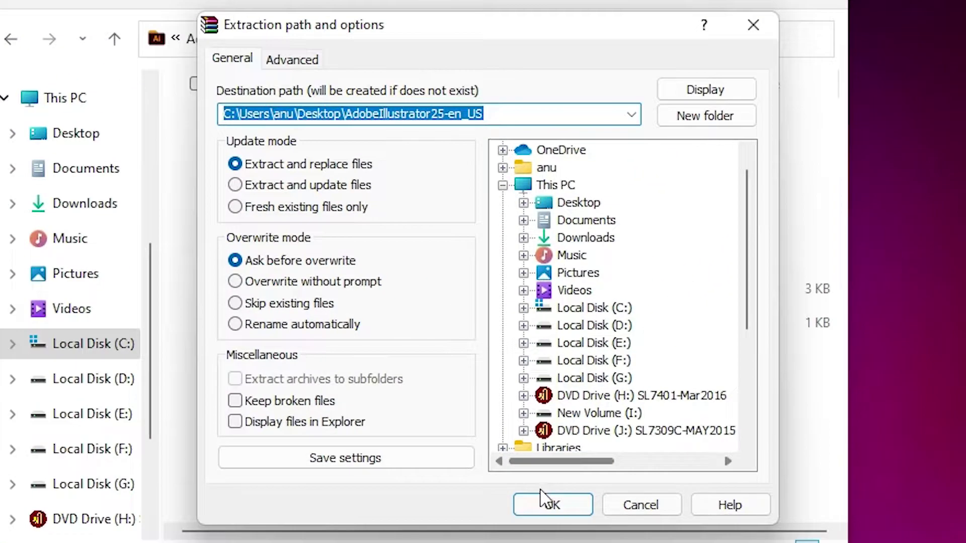
{"action": "left_click", "coordinate": [549, 503]}
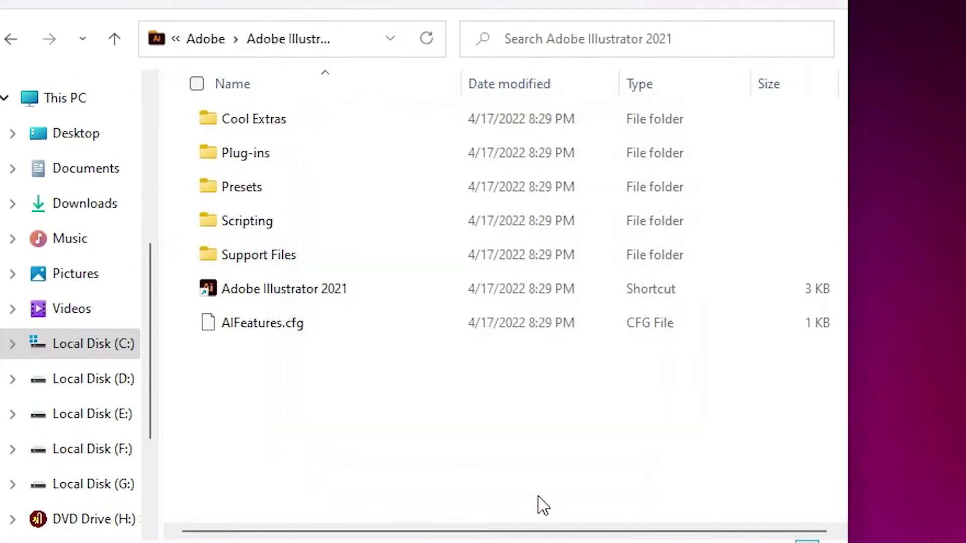
Reposition the extracted AdobeIllustrator25-en_US folder, open it to check contents, then close it.
{"action": "left_click_drag", "start_coordinate": [20, 439], "coordinate": [127, 335]}
{"action": "left_click", "coordinate": [132, 324]}
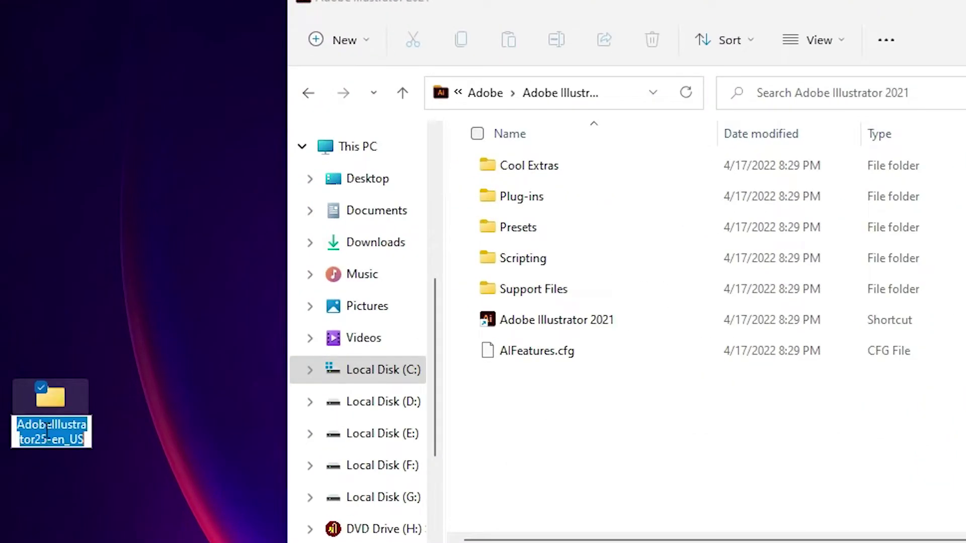
{"action": "left_click", "coordinate": [49, 411]}
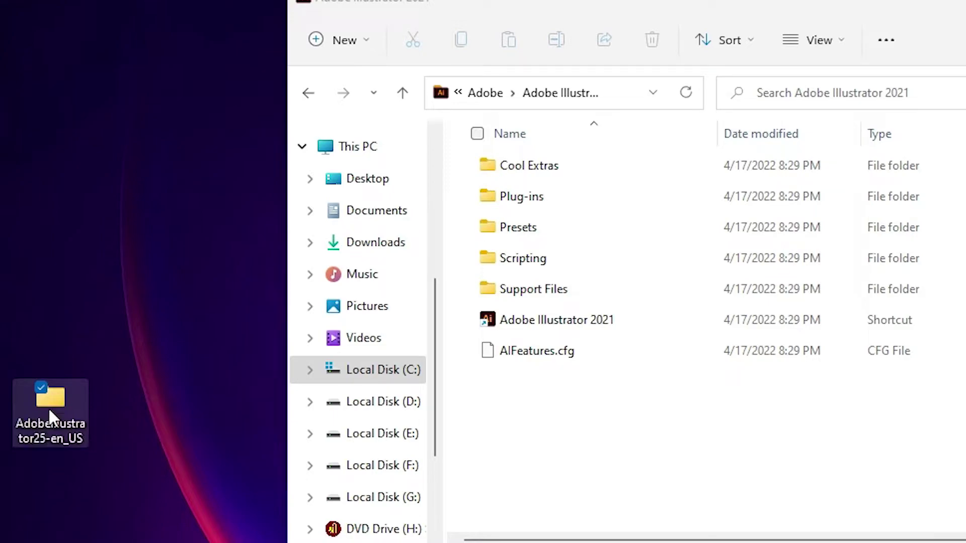
{"action": "double_click", "coordinate": [48, 407]}
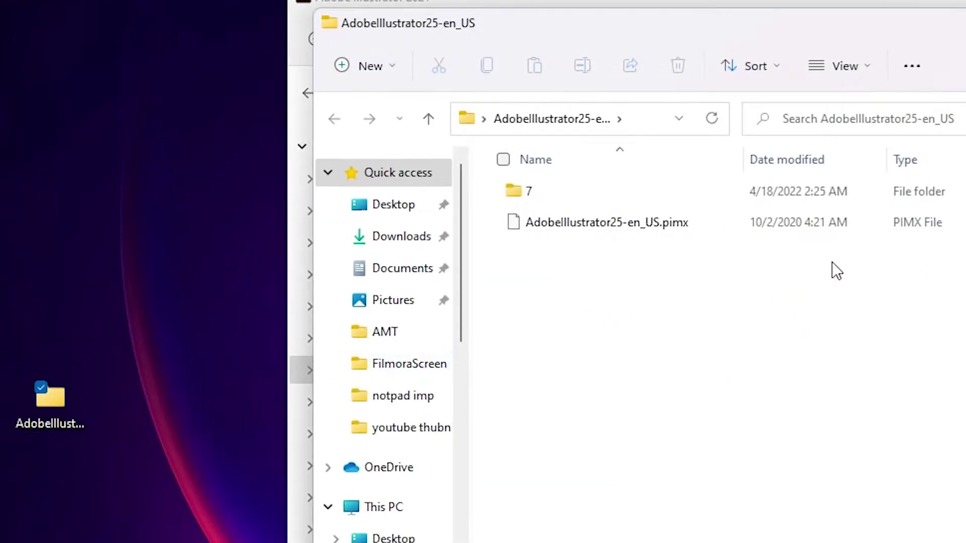
{"action": "key", "text": "alt+F4"}
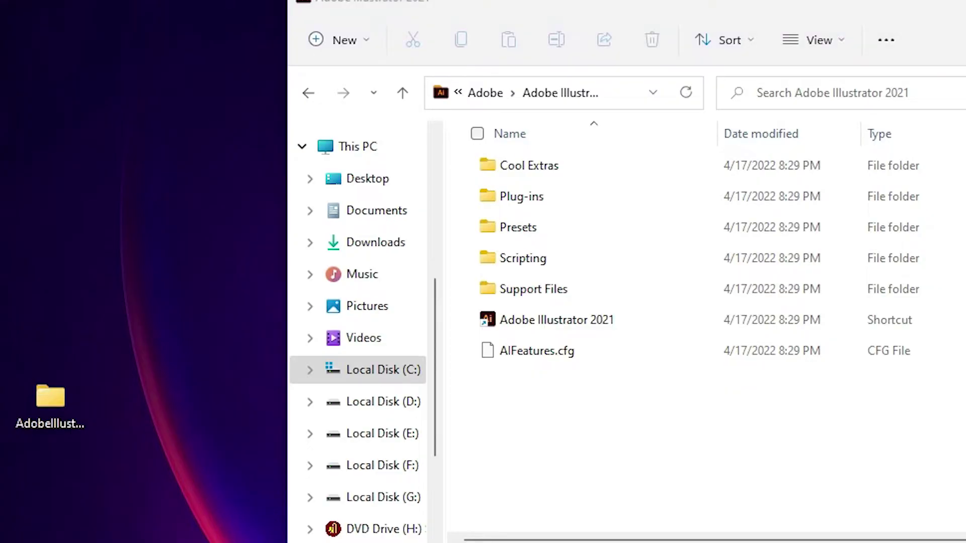
{"action": "double_click", "coordinate": [654, 217]}
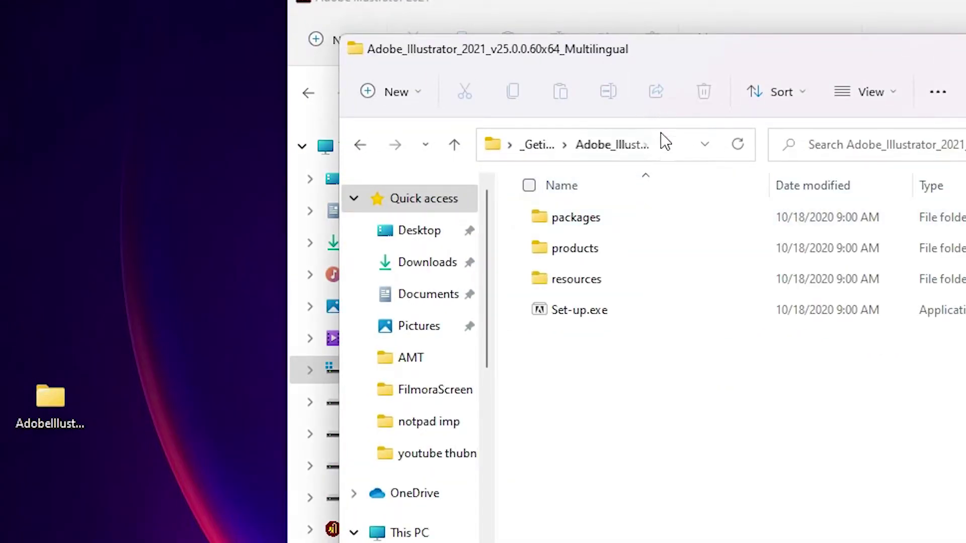
{"action": "double_click", "coordinate": [591, 284]}
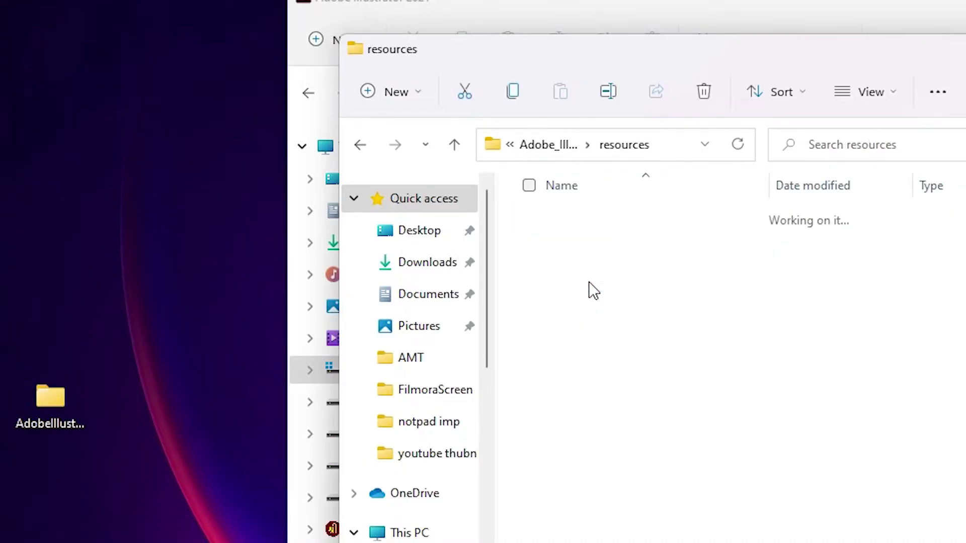
{"action": "left_click", "coordinate": [371, 143]}
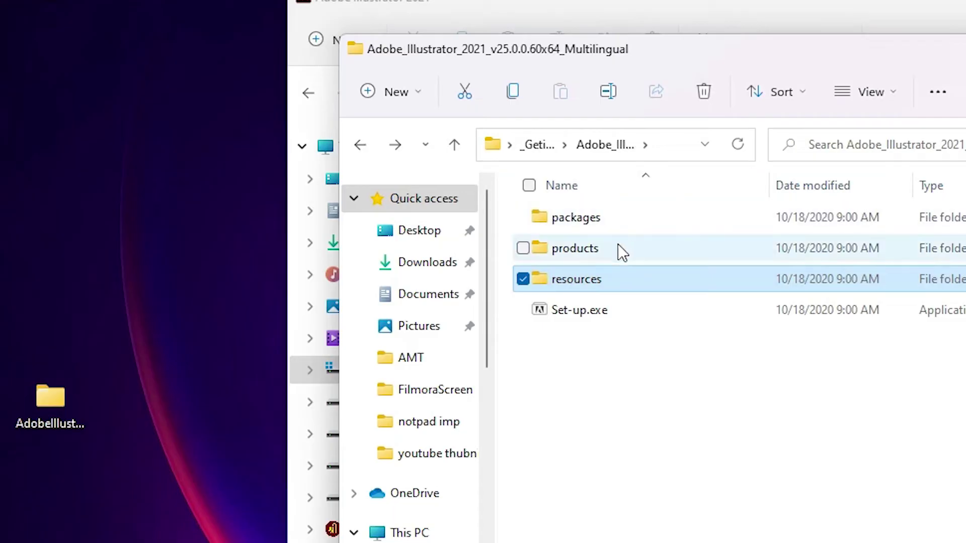
{"action": "double_click", "coordinate": [587, 254]}
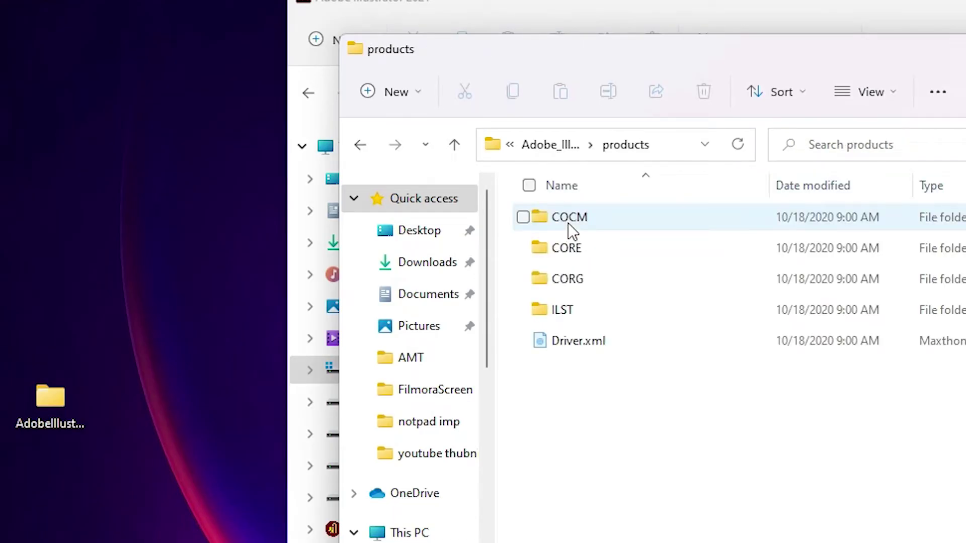
{"action": "double_click", "coordinate": [591, 312]}
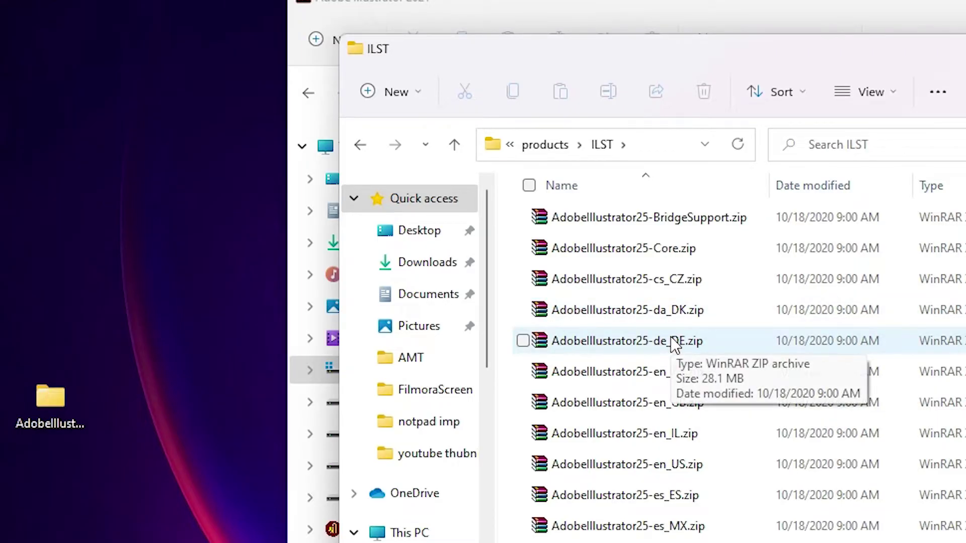
{"action": "scroll", "coordinate": [674, 346], "scroll_direction": "down", "scroll_amount": 5}
{"action": "scroll", "coordinate": [669, 345], "scroll_direction": "up", "scroll_amount": 5}
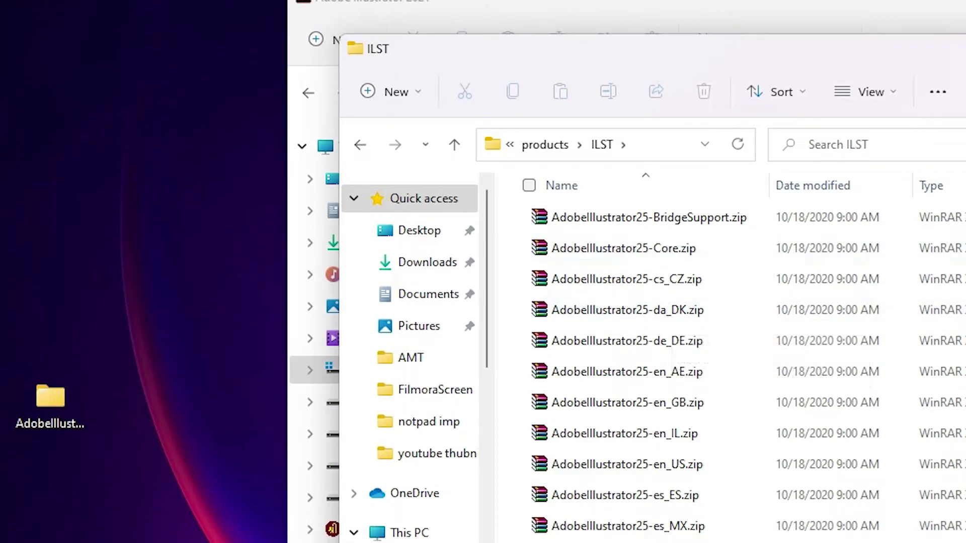
{"action": "key", "text": "alt+F4"}
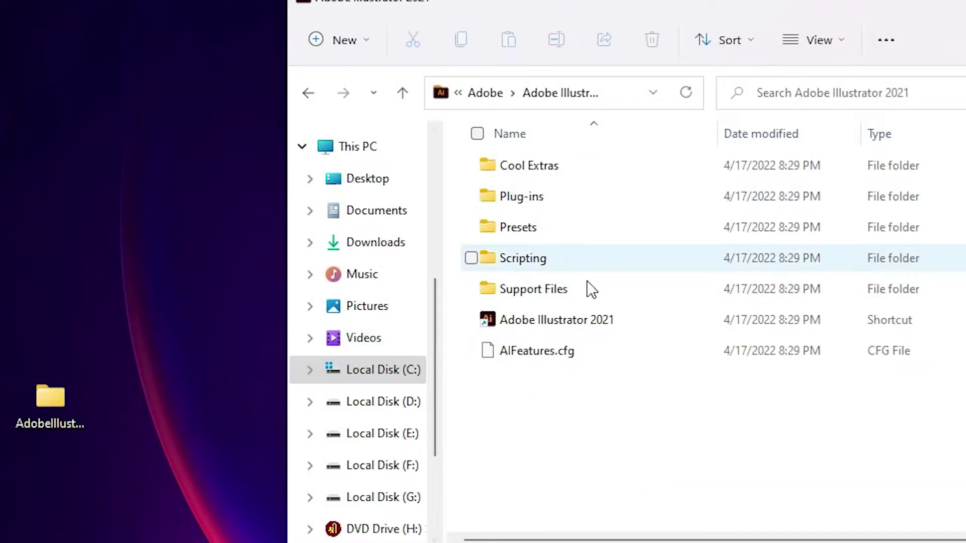
Open the desktop's AdobeIllustrator25-en_US folder in a new Explorer window.
{"action": "double_click", "coordinate": [55, 417]}
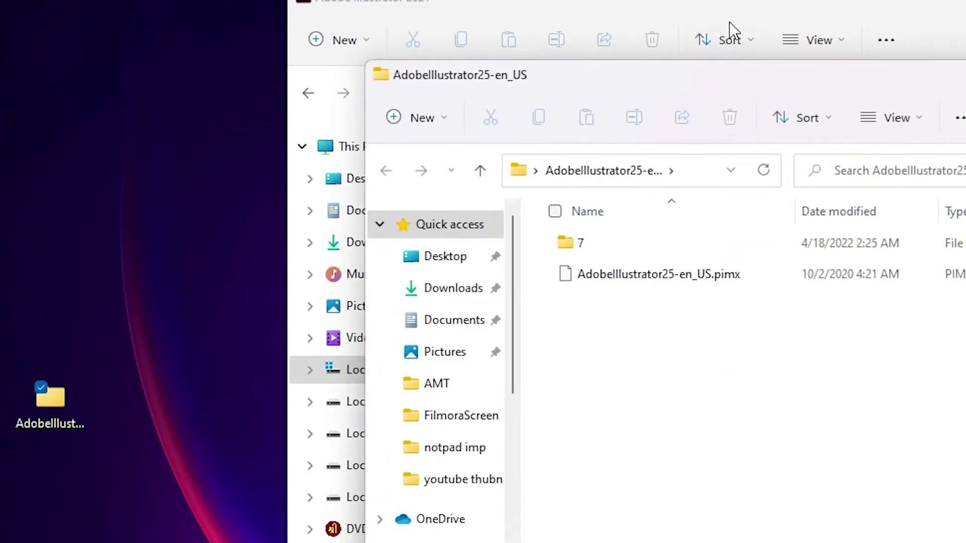
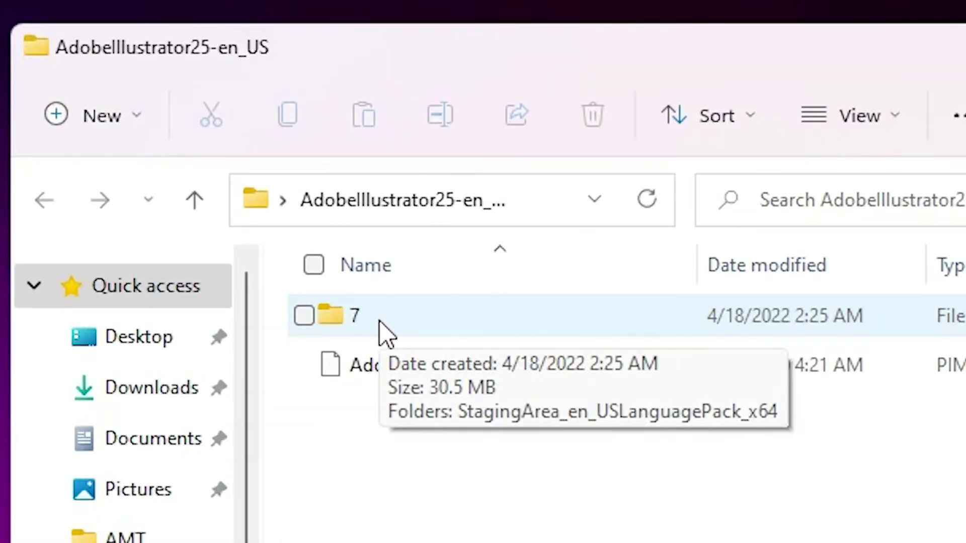
Browse 7 > StagingArea_en_USLanguagePack_x64 > Application and select its Presets and Support Files folders.
{"action": "double_click", "coordinate": [449, 320]}
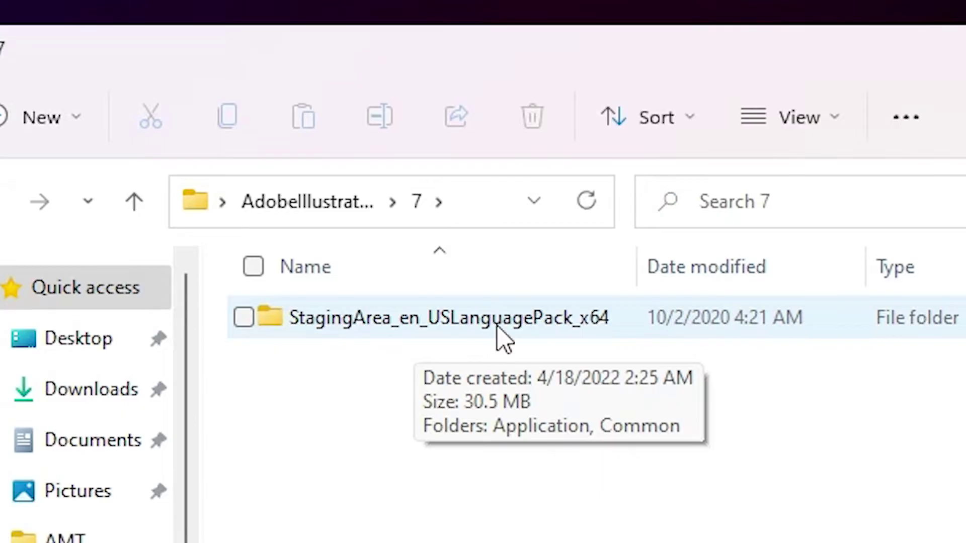
{"action": "double_click", "coordinate": [559, 325]}
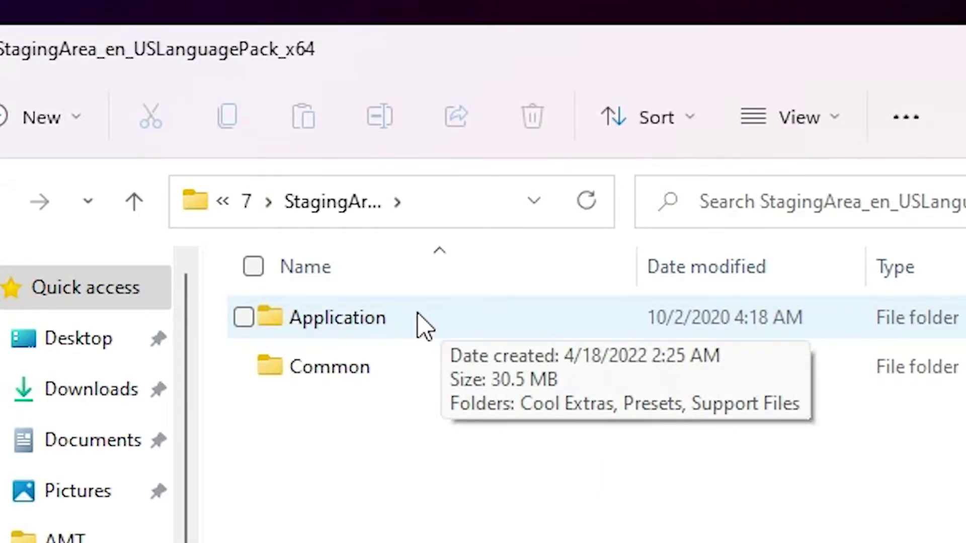
{"action": "double_click", "coordinate": [422, 326]}
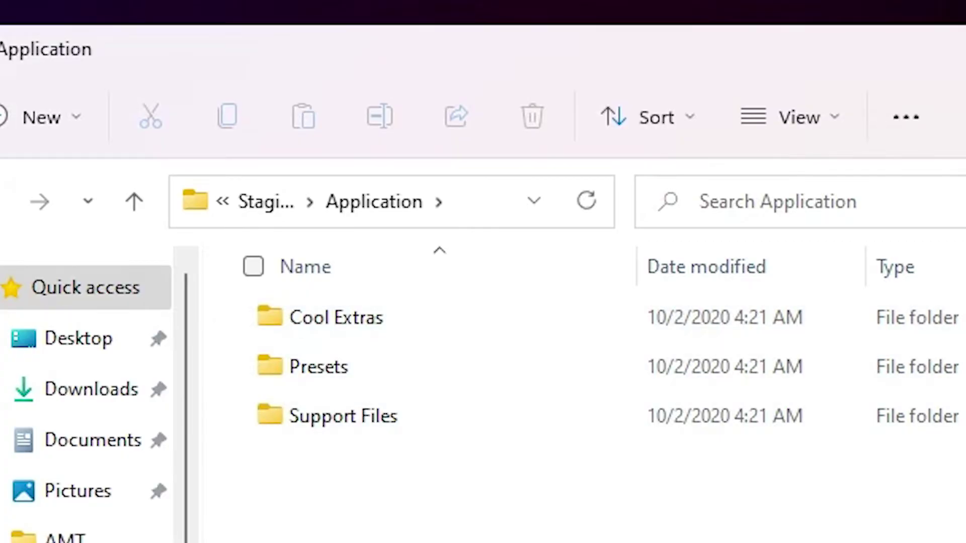
{"action": "left_click_drag", "start_coordinate": [607, 533], "coordinate": [403, 349]}
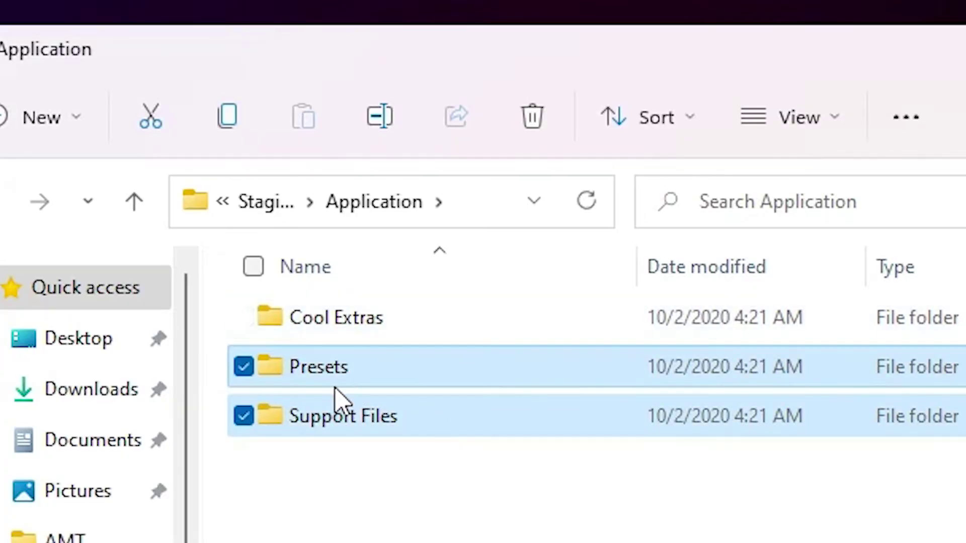
{"action": "left_click", "coordinate": [397, 428]}
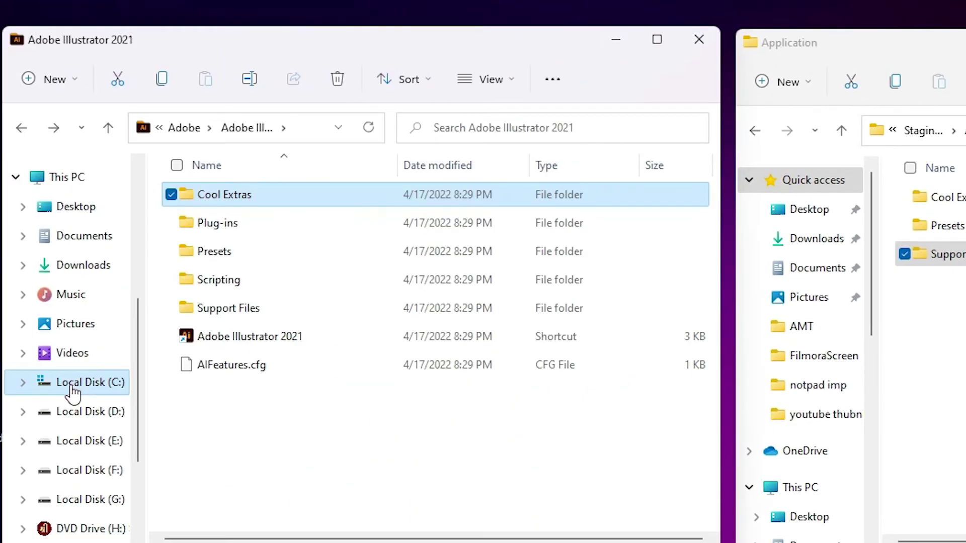
In a second window, browse to C:\Program Files\Adobe\Adobe Illustrator 2021 and inspect its existing folders.
{"action": "left_click", "coordinate": [85, 383]}
{"action": "double_click", "coordinate": [236, 282]}
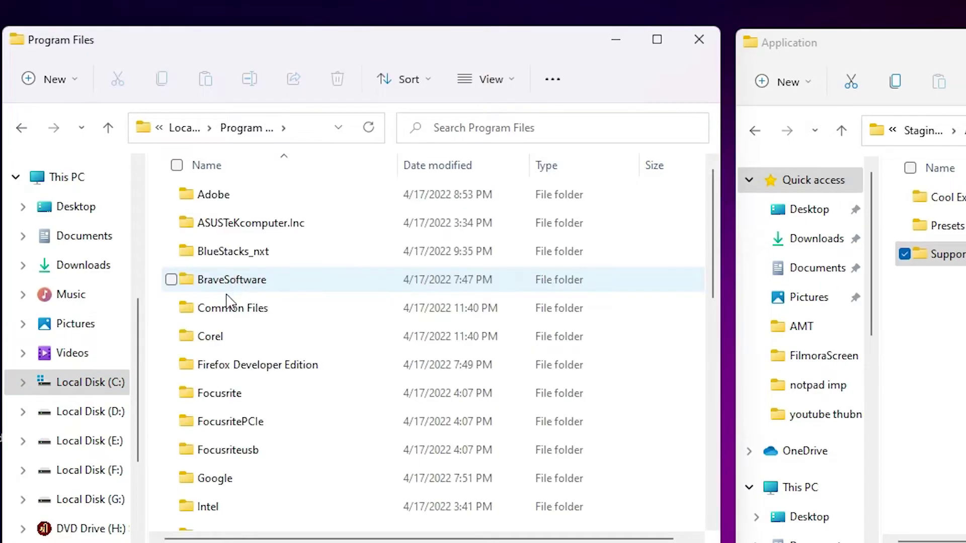
{"action": "double_click", "coordinate": [234, 204]}
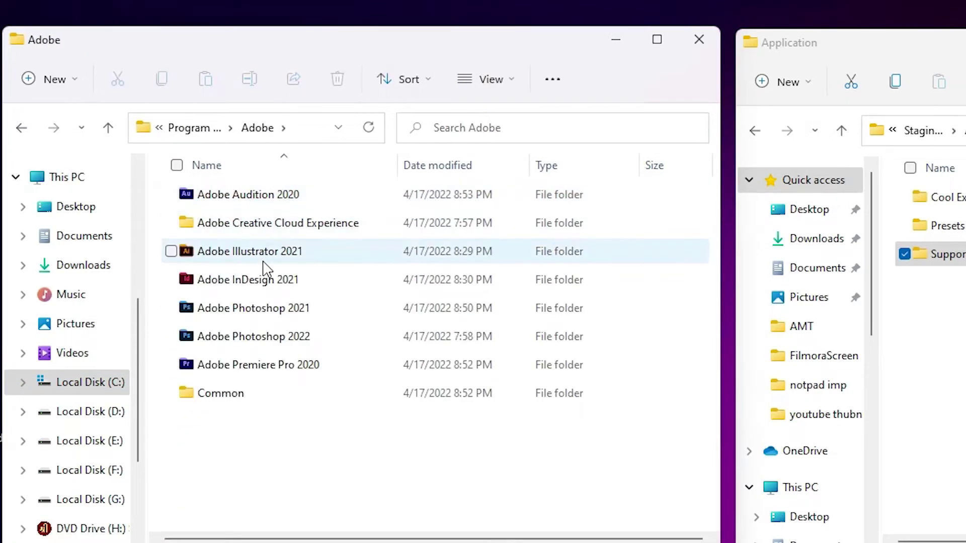
{"action": "double_click", "coordinate": [268, 257]}
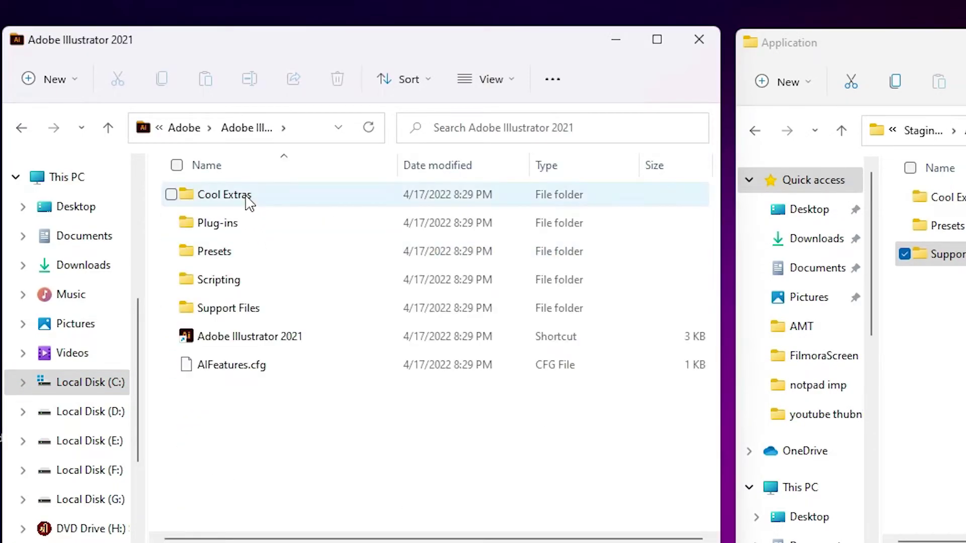
{"action": "left_click", "coordinate": [250, 202]}
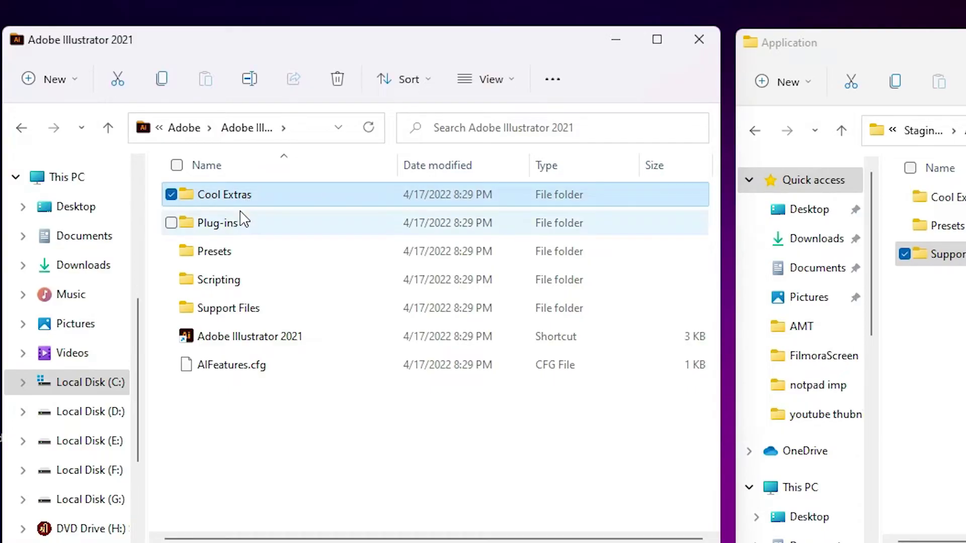
{"action": "left_click", "coordinate": [224, 256]}
{"action": "left_click", "coordinate": [250, 315]}
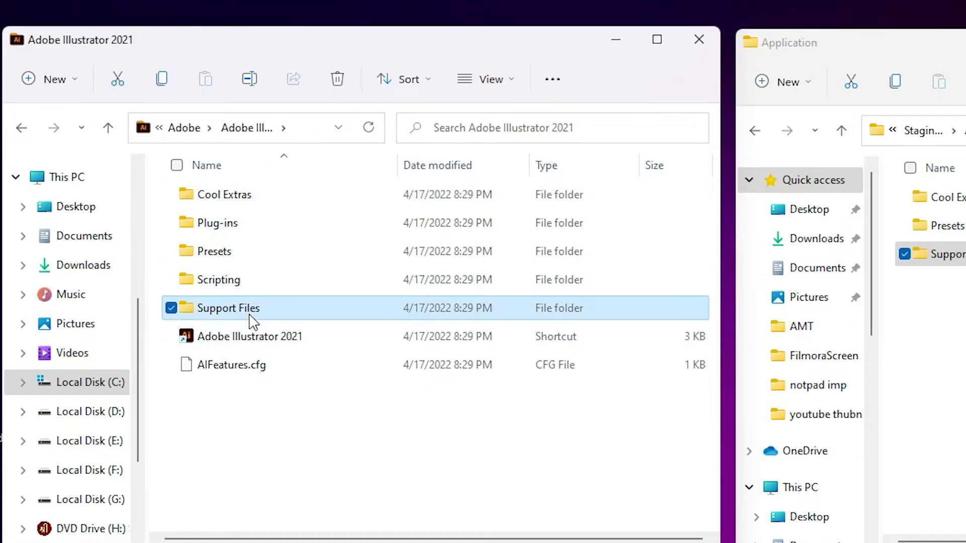
Drag Cool Extras, Presets and Support Files into Adobe Illustrator 2021, granting administrator permission.
{"action": "left_click_drag", "start_coordinate": [964, 274], "coordinate": [946, 189]}
{"action": "left_click_drag", "start_coordinate": [945, 238], "coordinate": [481, 482]}
{"action": "left_click_drag", "start_coordinate": [395, 481], "coordinate": [856, 377]}
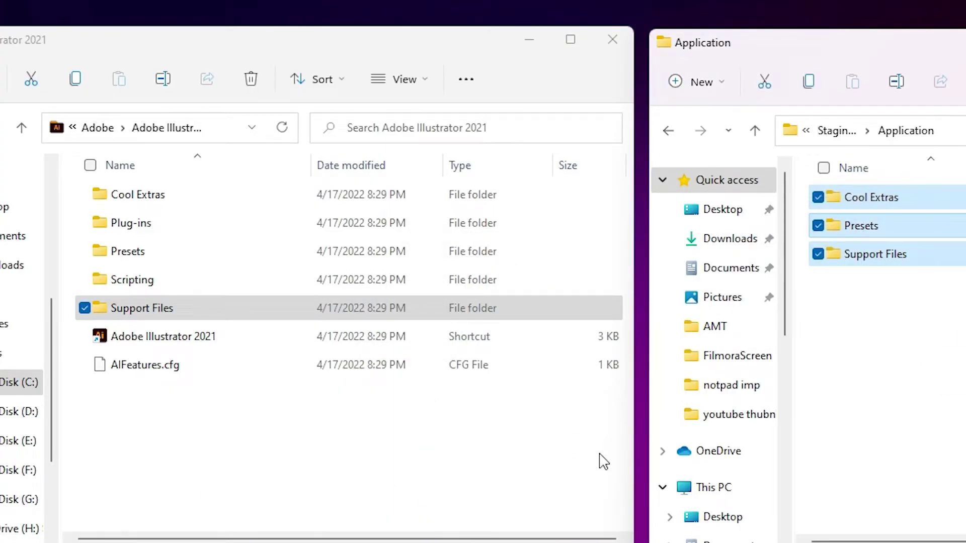
{"action": "left_click", "coordinate": [331, 449]}
{"action": "left_click", "coordinate": [833, 217]}
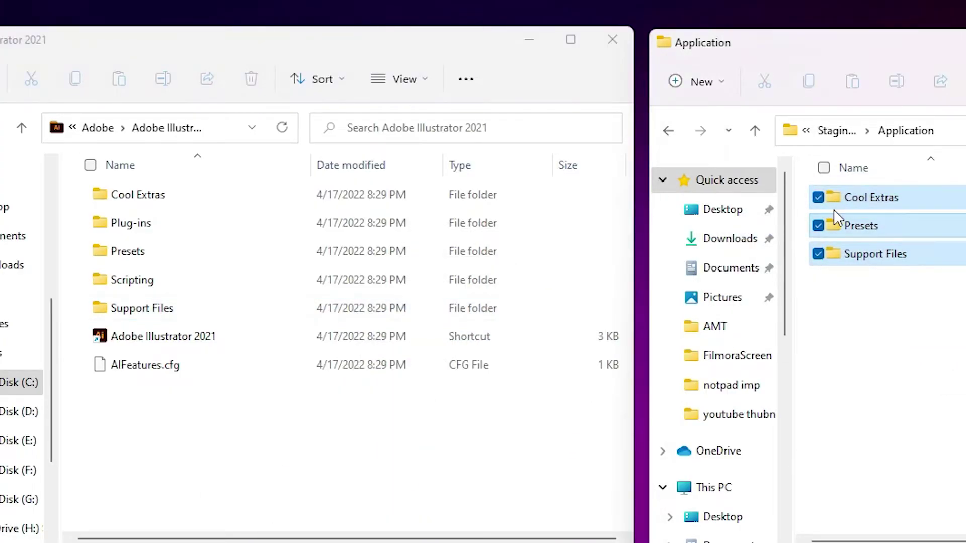
{"action": "mouse_move", "coordinate": [905, 321]}
{"action": "left_mouse_down"}
{"action": "mouse_move", "coordinate": [790, 280]}
{"action": "mouse_move", "coordinate": [905, 321]}
{"action": "left_mouse_up"}
{"action": "left_click_drag", "start_coordinate": [851, 257], "coordinate": [318, 487]}
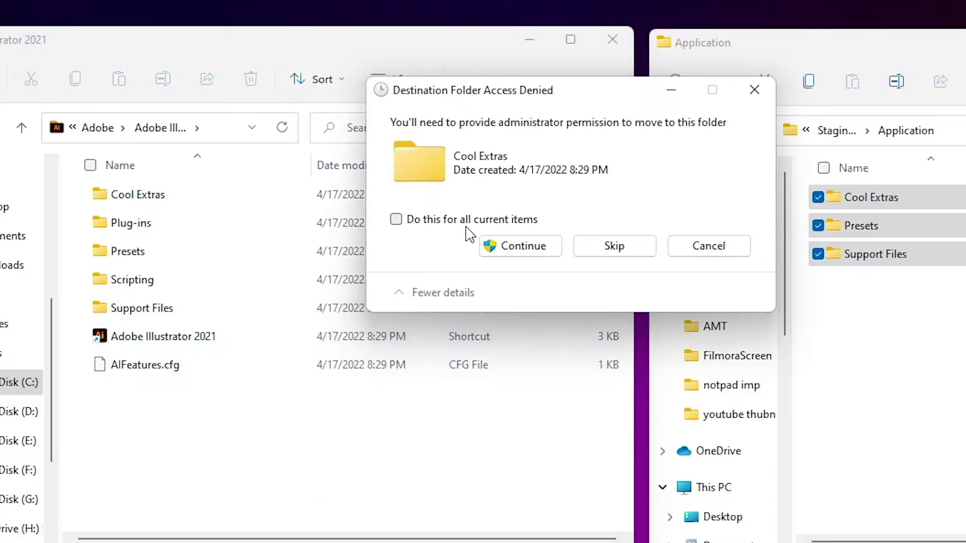
{"action": "left_click", "coordinate": [498, 238]}
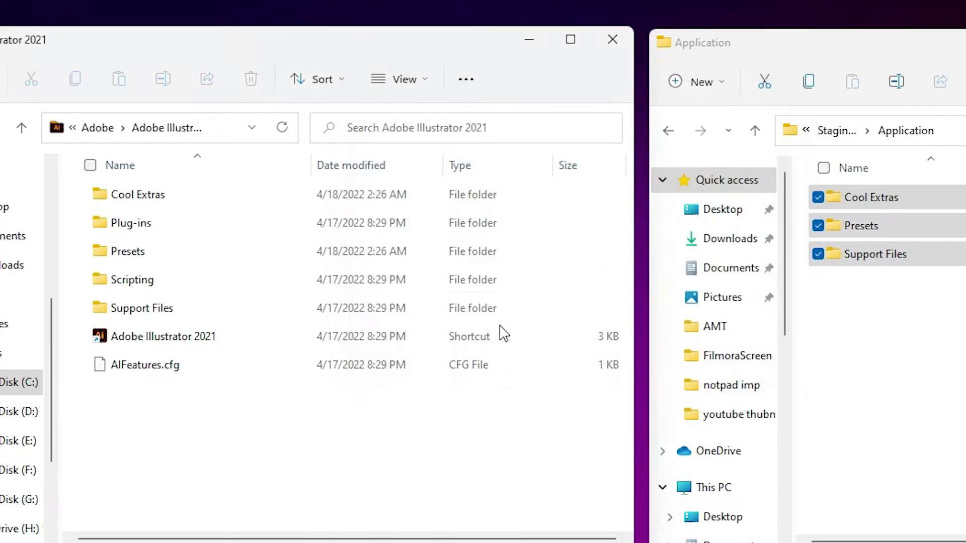
{"action": "left_click", "coordinate": [885, 312]}
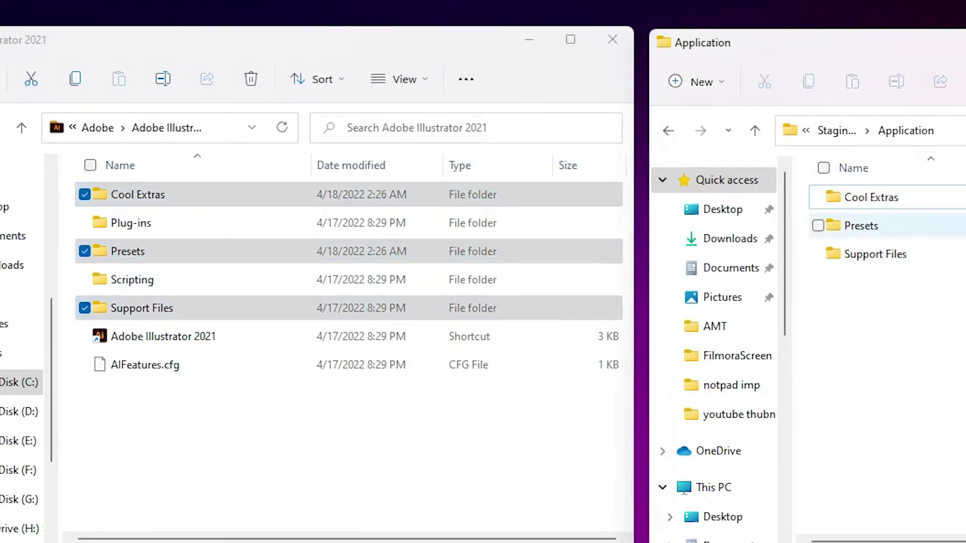
Return to the StagingArea folder and open the language pack's Common folder.
{"action": "left_click", "coordinate": [668, 130]}
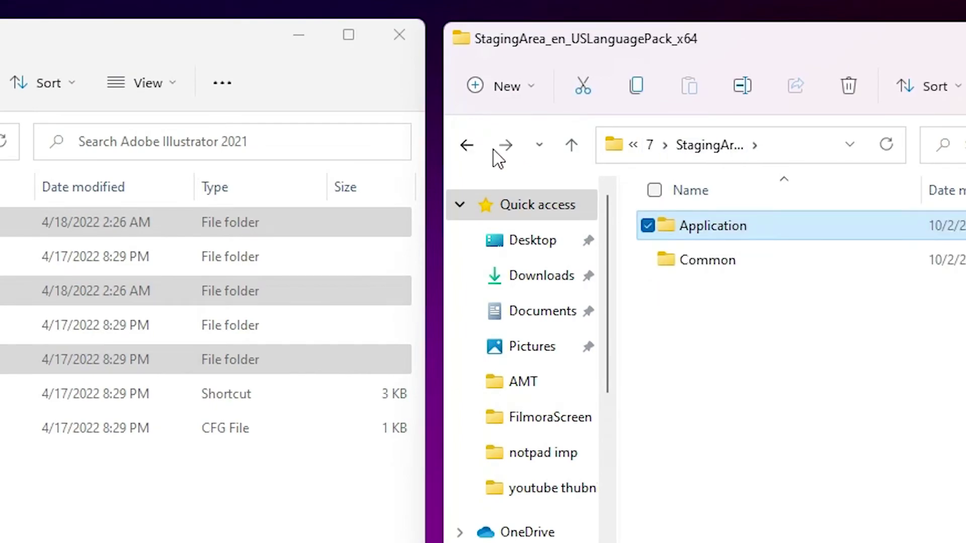
{"action": "left_click", "coordinate": [726, 266]}
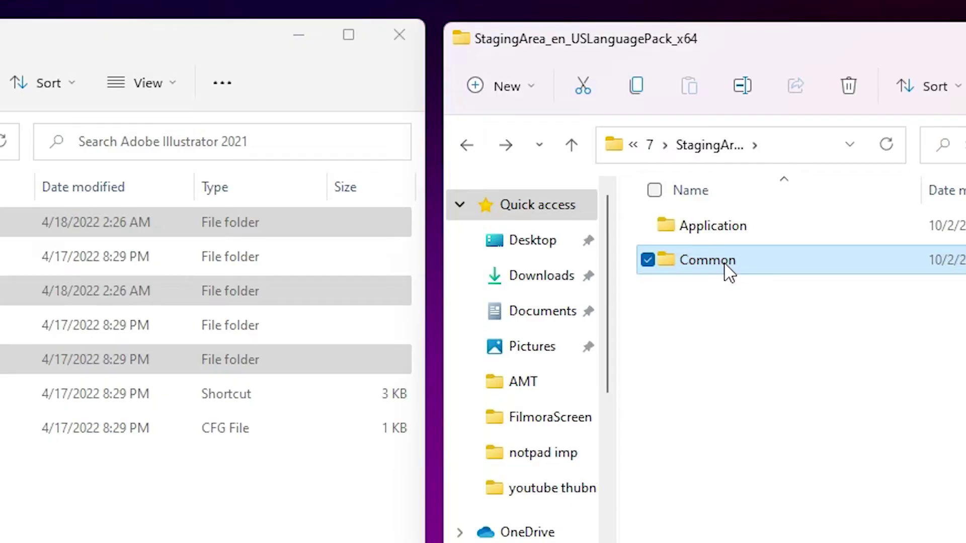
{"action": "double_click", "coordinate": [729, 272]}
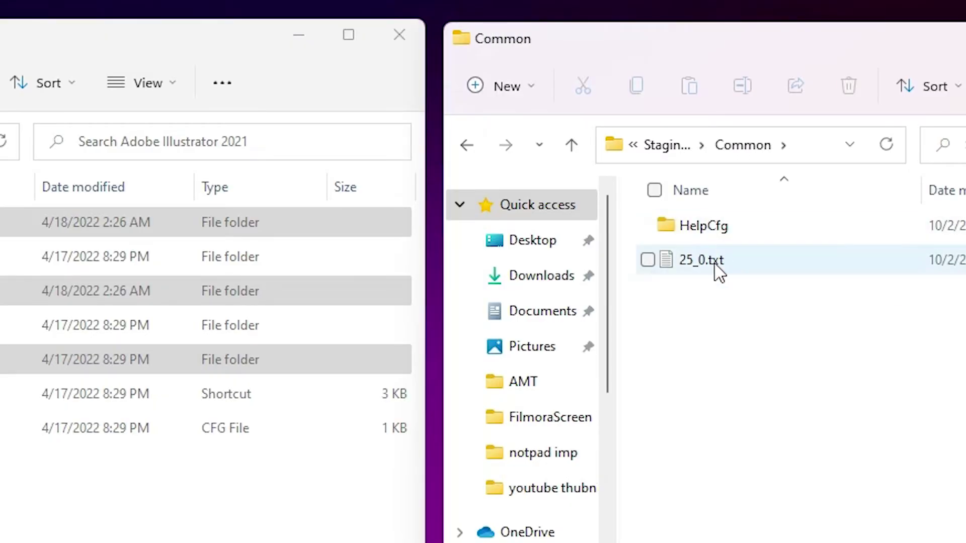
{"action": "left_click", "coordinate": [467, 146]}
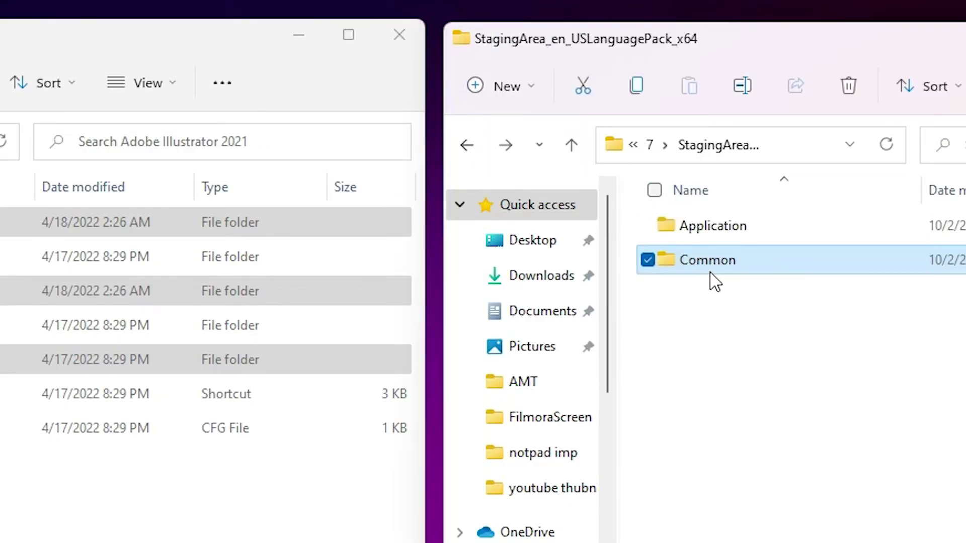
{"action": "double_click", "coordinate": [709, 272]}
Cut HelpCfg and 25_0.txt via Show more options > Cut.
{"action": "left_click_drag", "start_coordinate": [716, 272], "coordinate": [669, 213]}
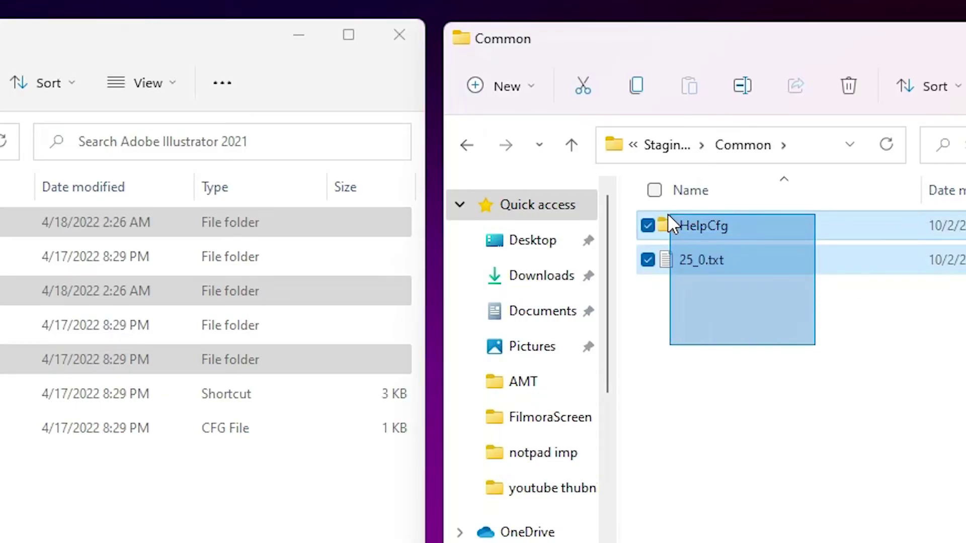
{"action": "right_click", "coordinate": [711, 227]}
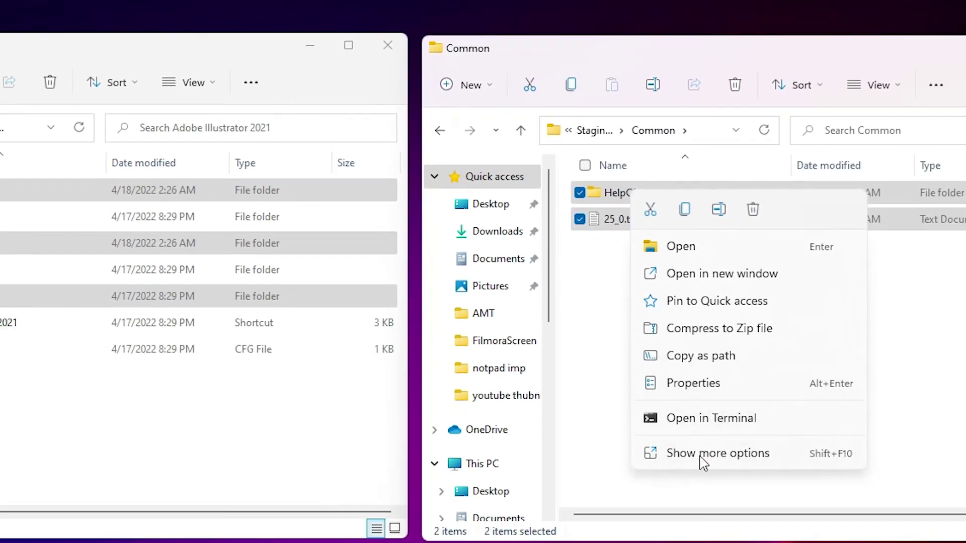
{"action": "left_click", "coordinate": [696, 455]}
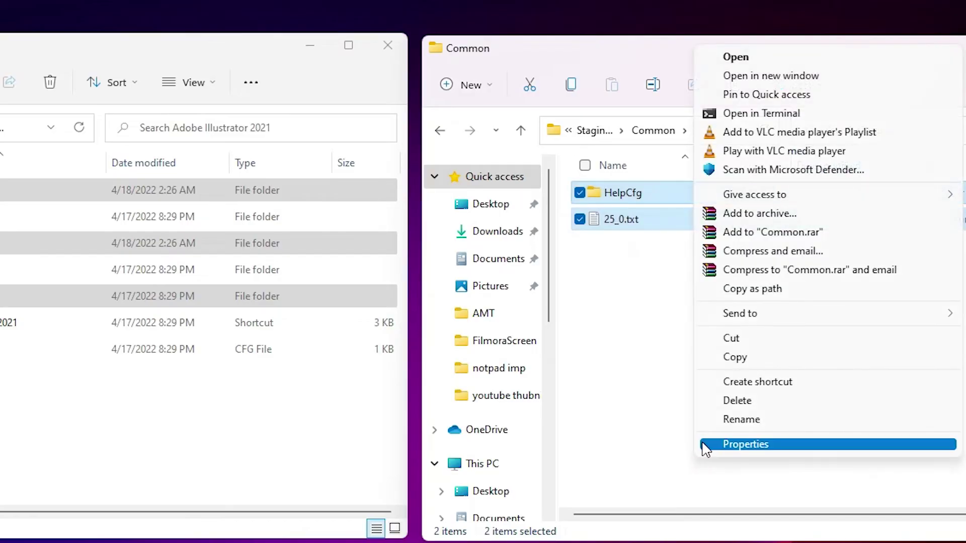
{"action": "left_click", "coordinate": [759, 344]}
{"action": "left_click", "coordinate": [126, 439]}
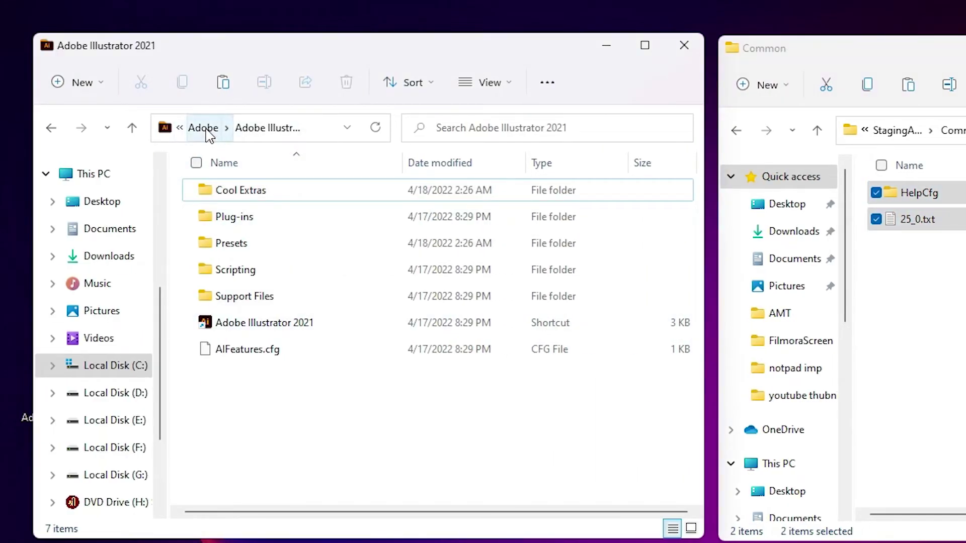
Move HelpCfg and 25_0.txt into C:\Program Files\Adobe\Common with admin permission, then close Explorer.
{"action": "left_click", "coordinate": [203, 129]}
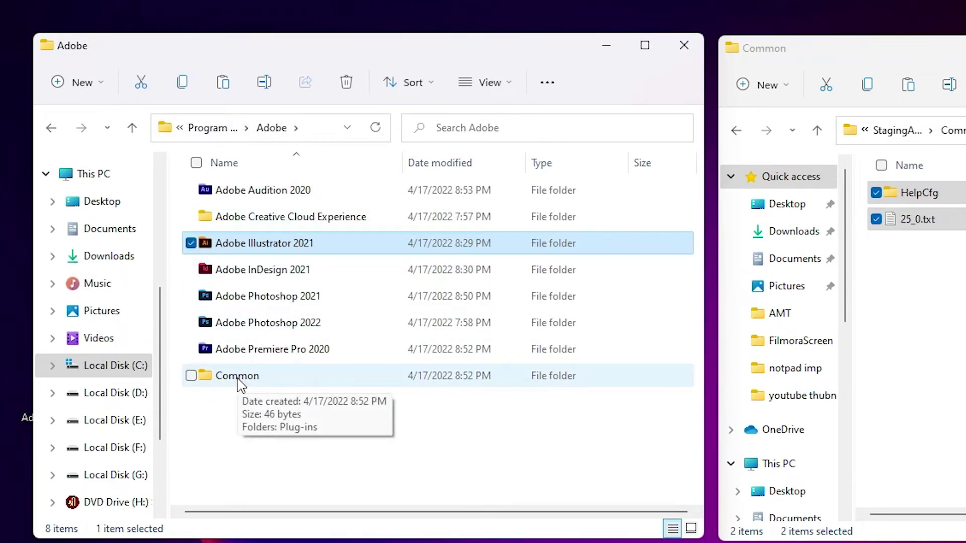
{"action": "double_click", "coordinate": [255, 380]}
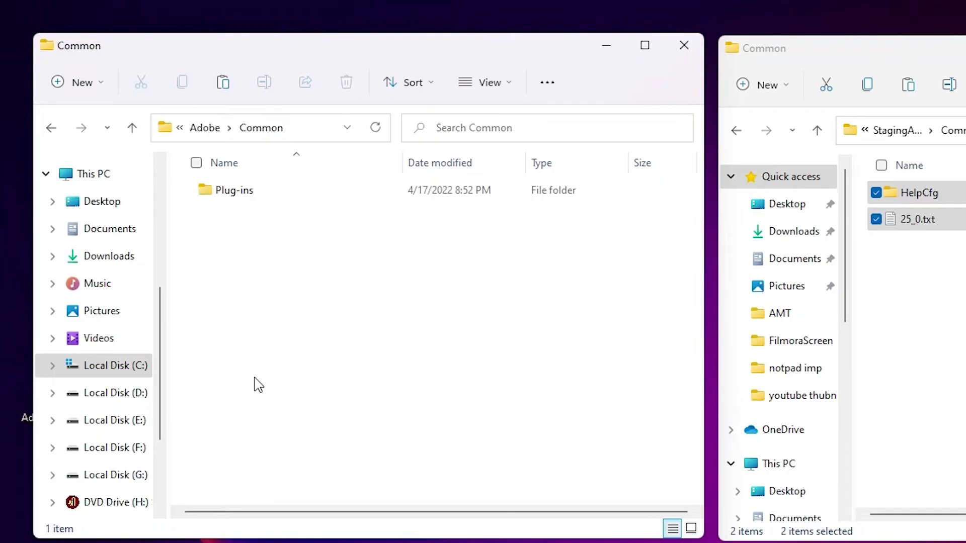
{"action": "left_click", "coordinate": [875, 184]}
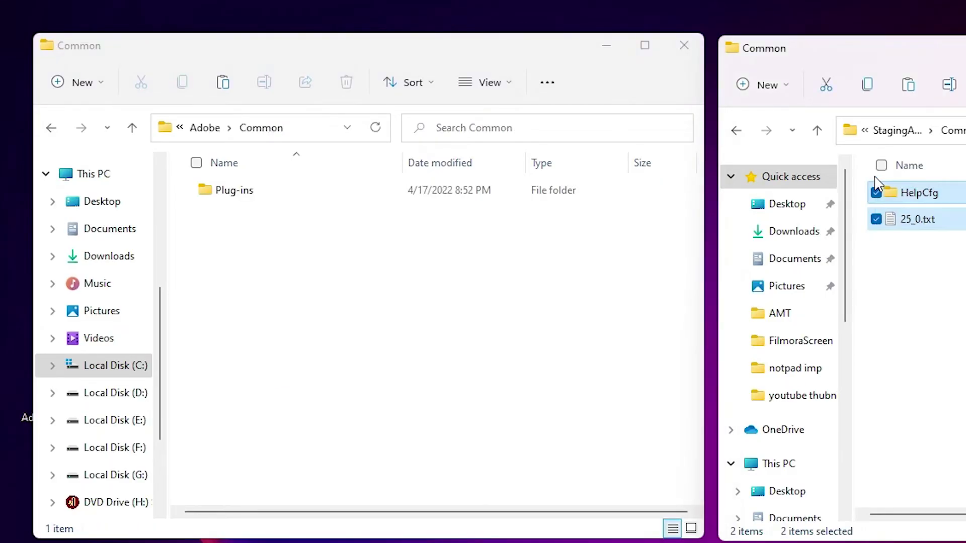
{"action": "left_click_drag", "start_coordinate": [919, 208], "coordinate": [257, 334]}
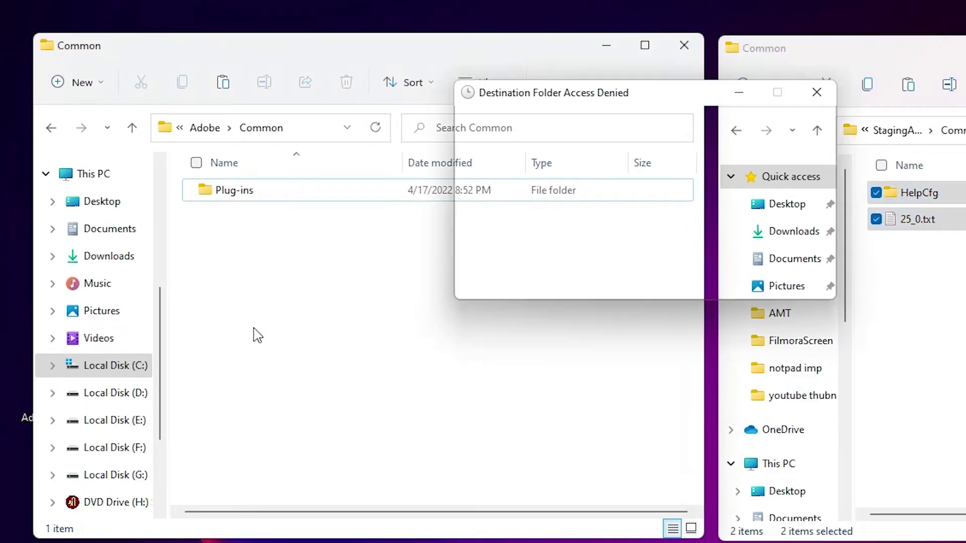
{"action": "left_click", "coordinate": [589, 240]}
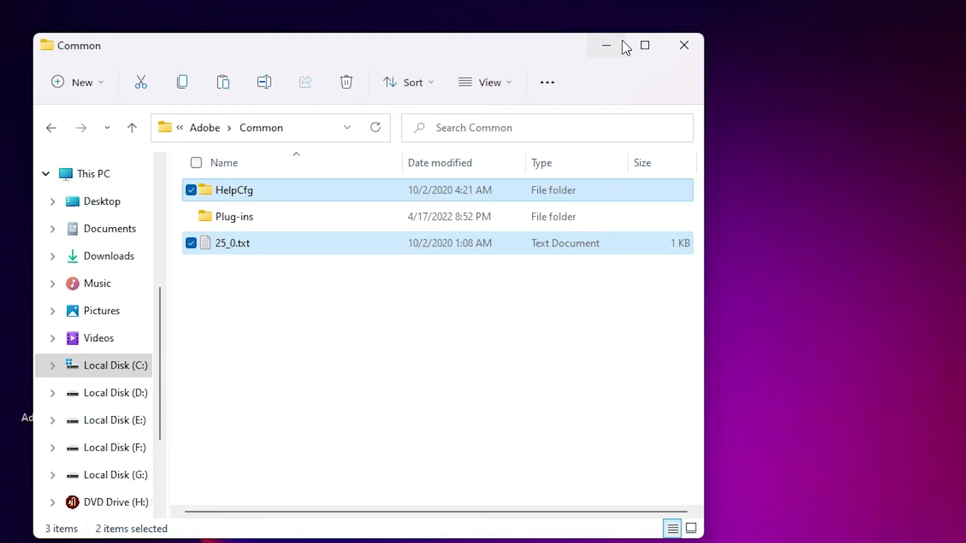
{"action": "left_click", "coordinate": [675, 45]}
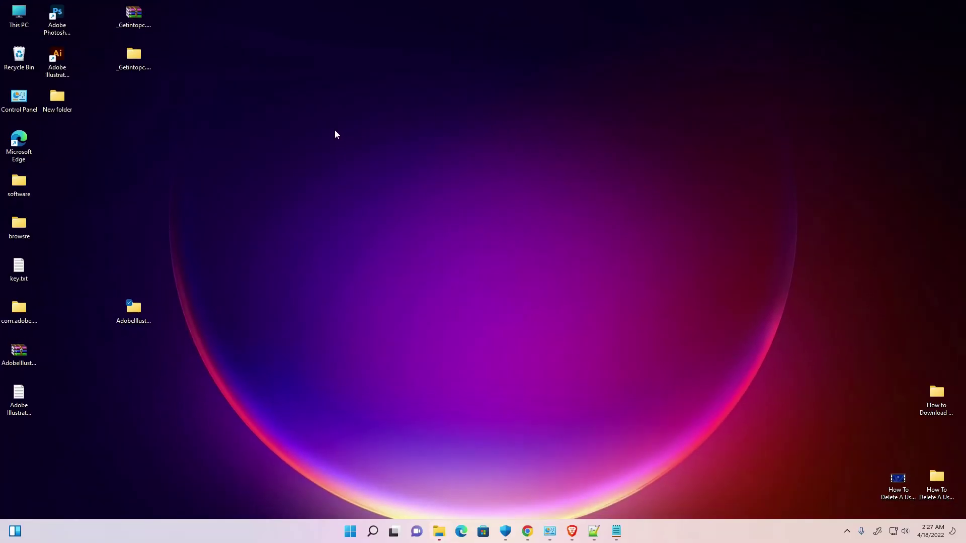
Start Adobe Illustrator 2021 from its desktop shortcut and wait for the Home screen.
{"action": "double_click", "coordinate": [58, 74]}
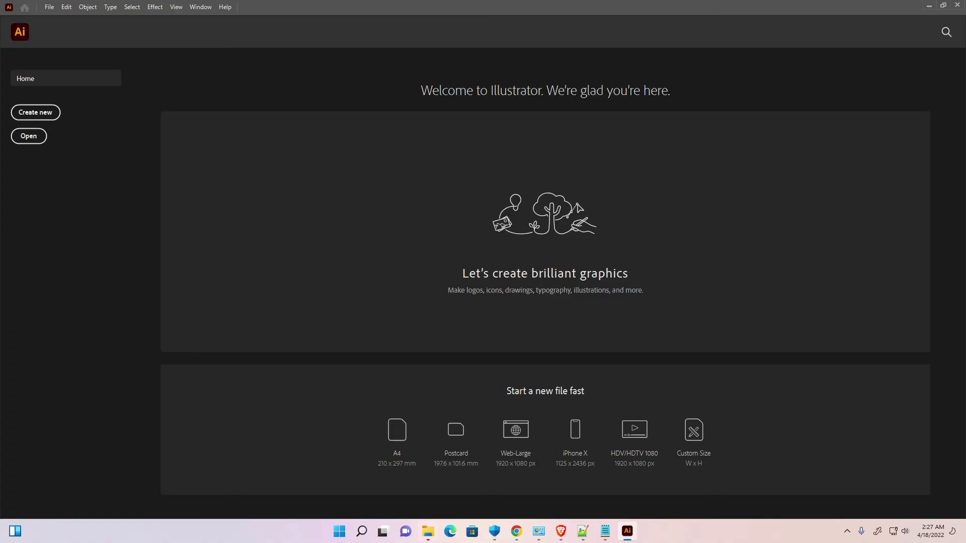